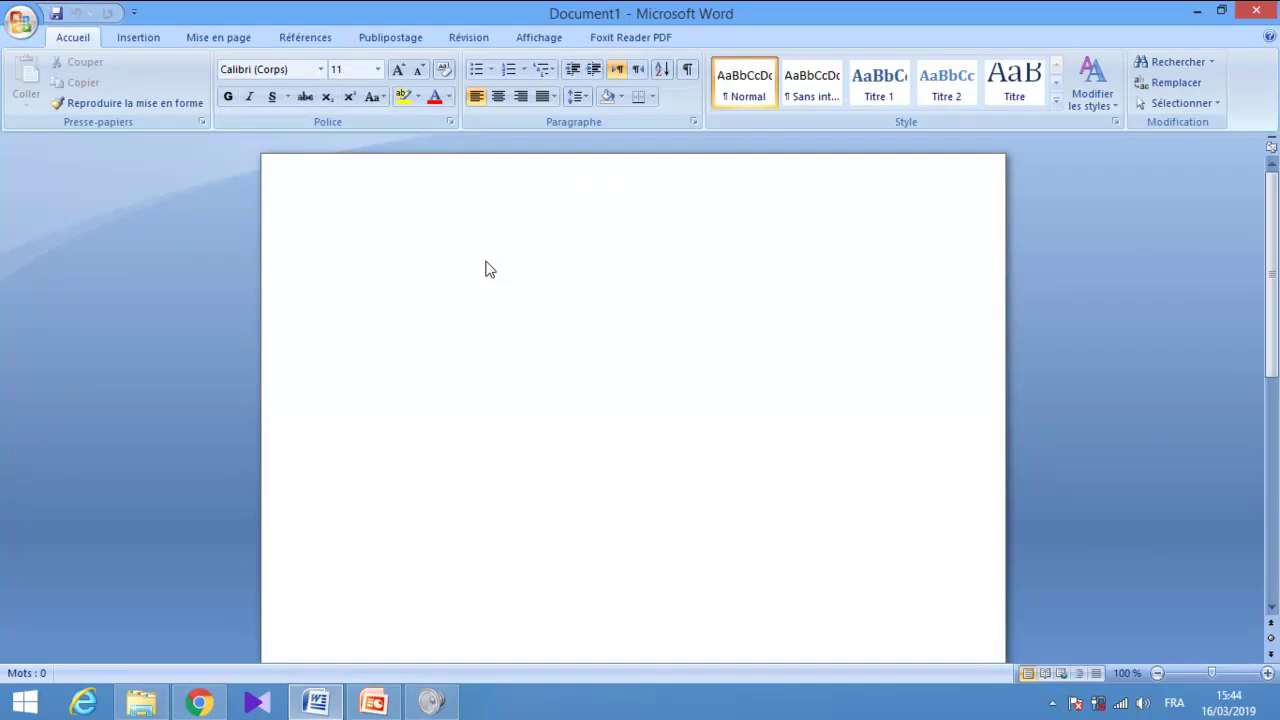
Write "Je m'appelle" followed by a lowercase first name and "j'ai 12 ans" as the document's opening line.
type("je m'appel")
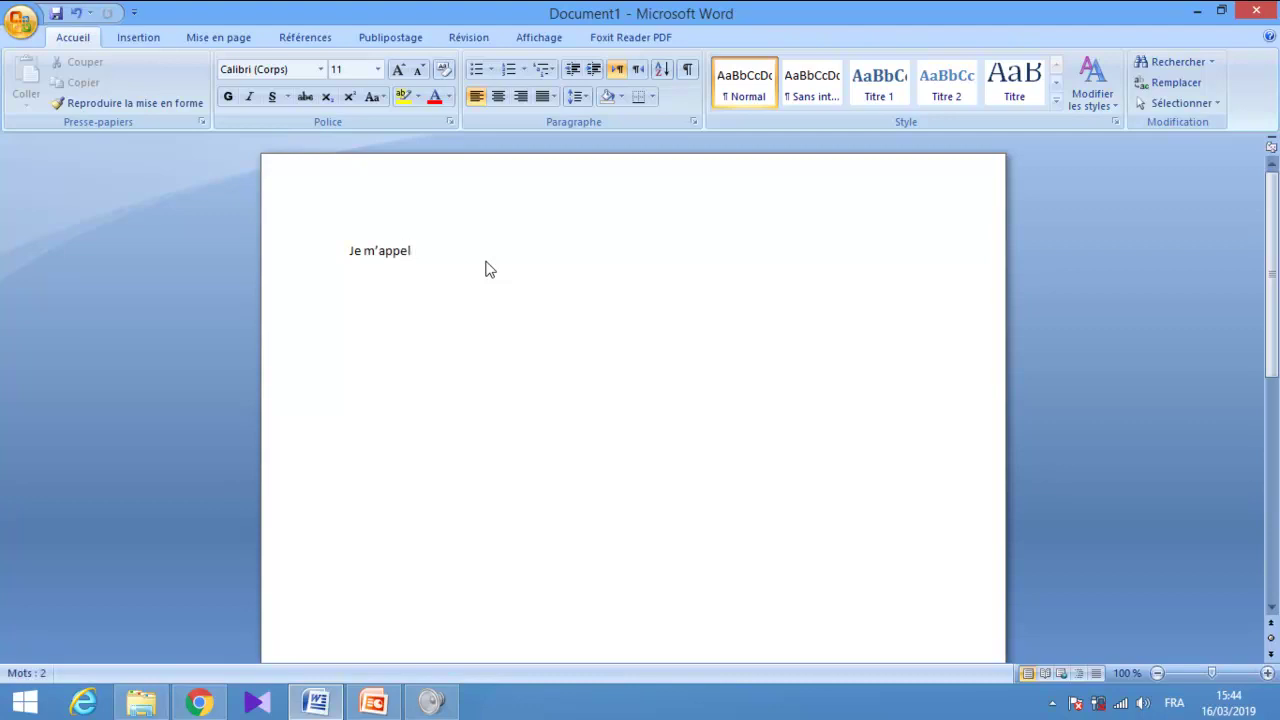
type("le al")
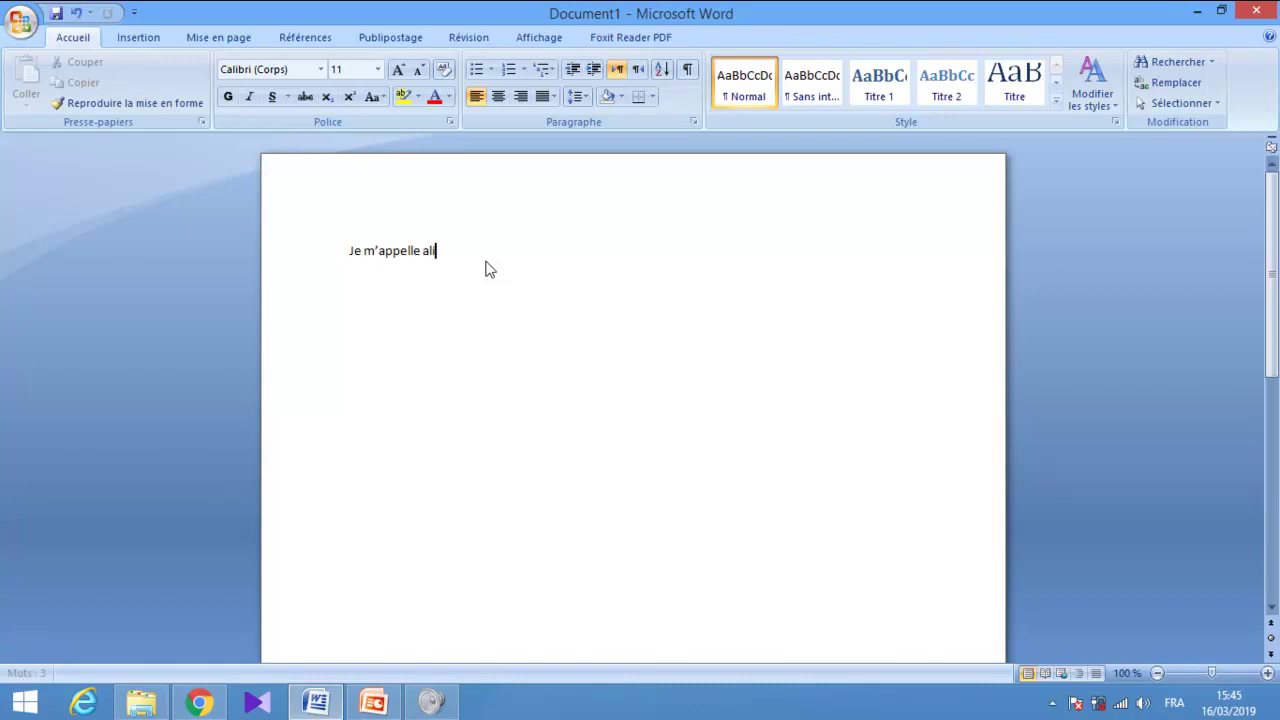
type("i j'")
type("ai ")
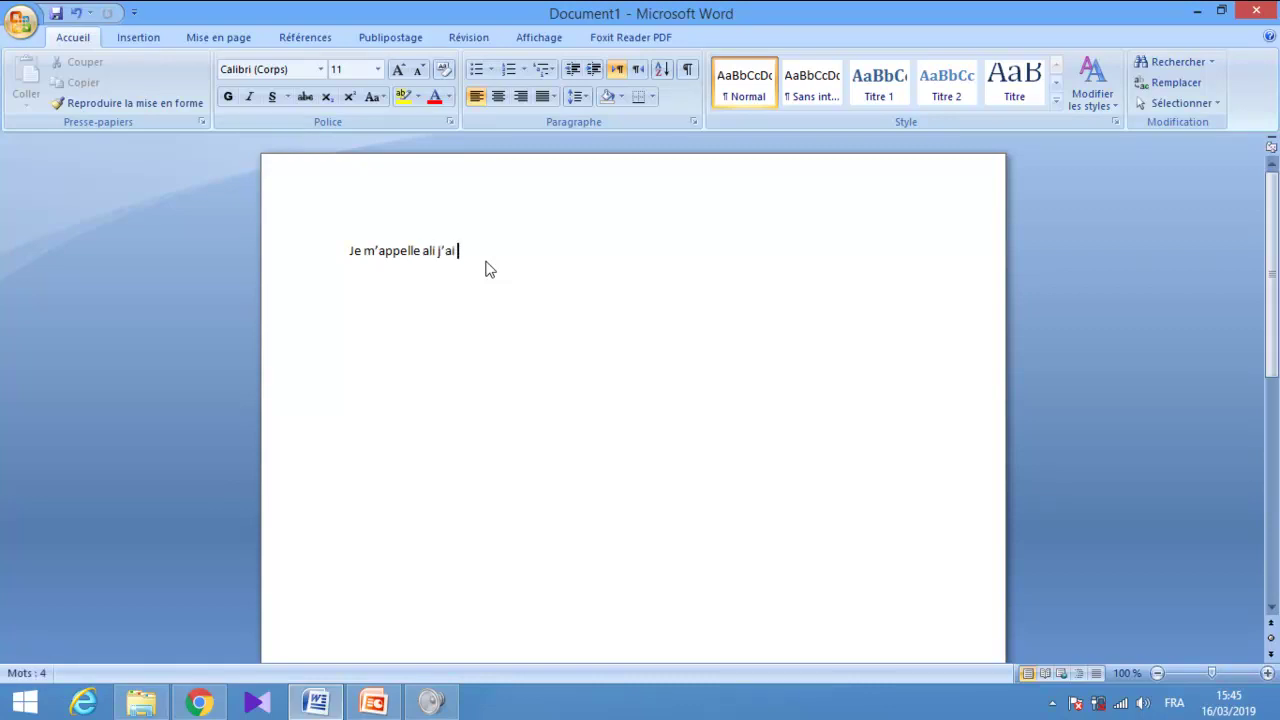
type("12 ans")
key("Return")
Capitalize the first name in the opening sentence and place a comma directly after it.
left_click_drag(423, 253, 432, 258)
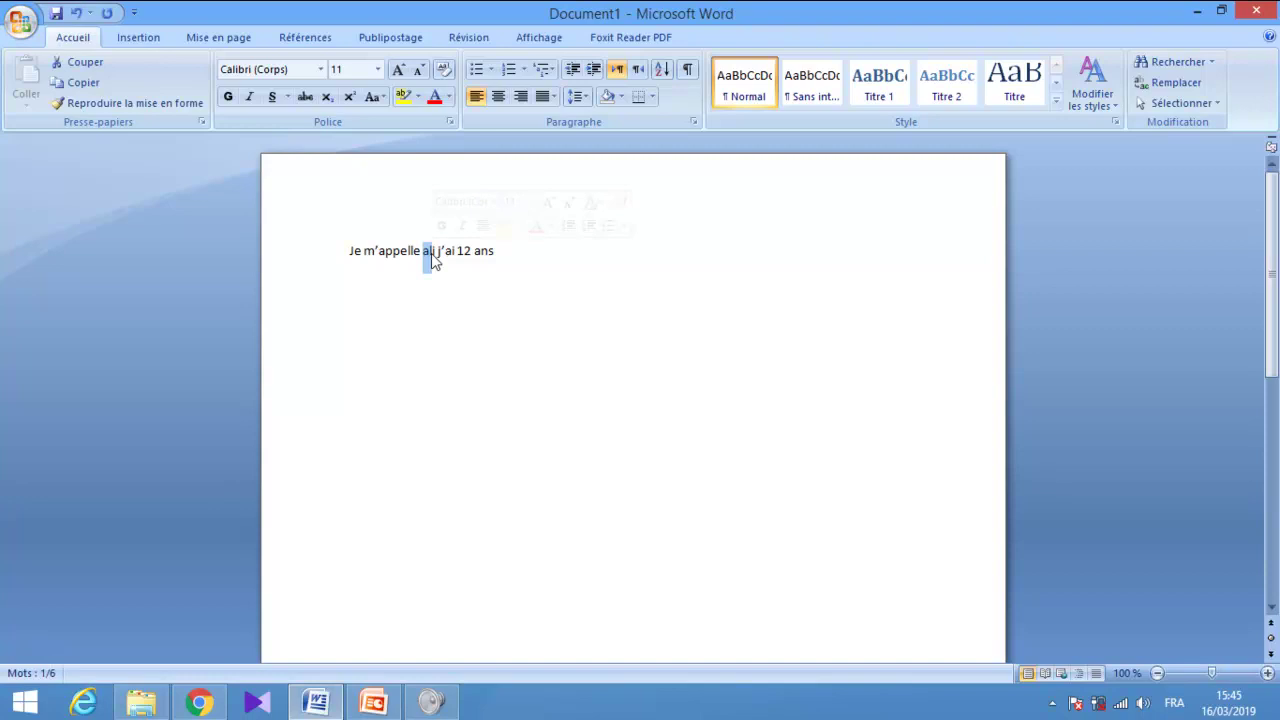
type("A")
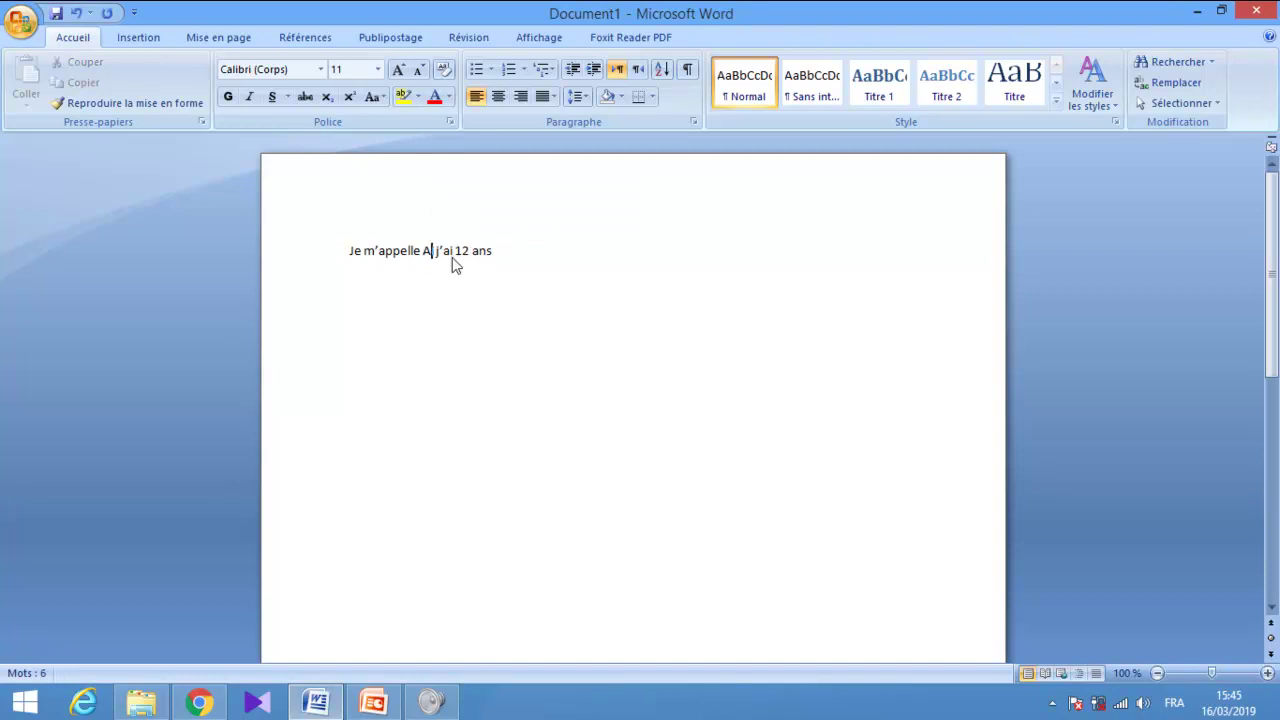
type("l")
type(",")
left_click(463, 303)
left_click(503, 270)
left_click(565, 282)
left_click(441, 252)
key("BackSpace")
type(",")
End the opening sentence with a period directly after "ans".
left_click(503, 252)
type(".")
key("Left")
key("End")
key("Return")
key("BackSpace")
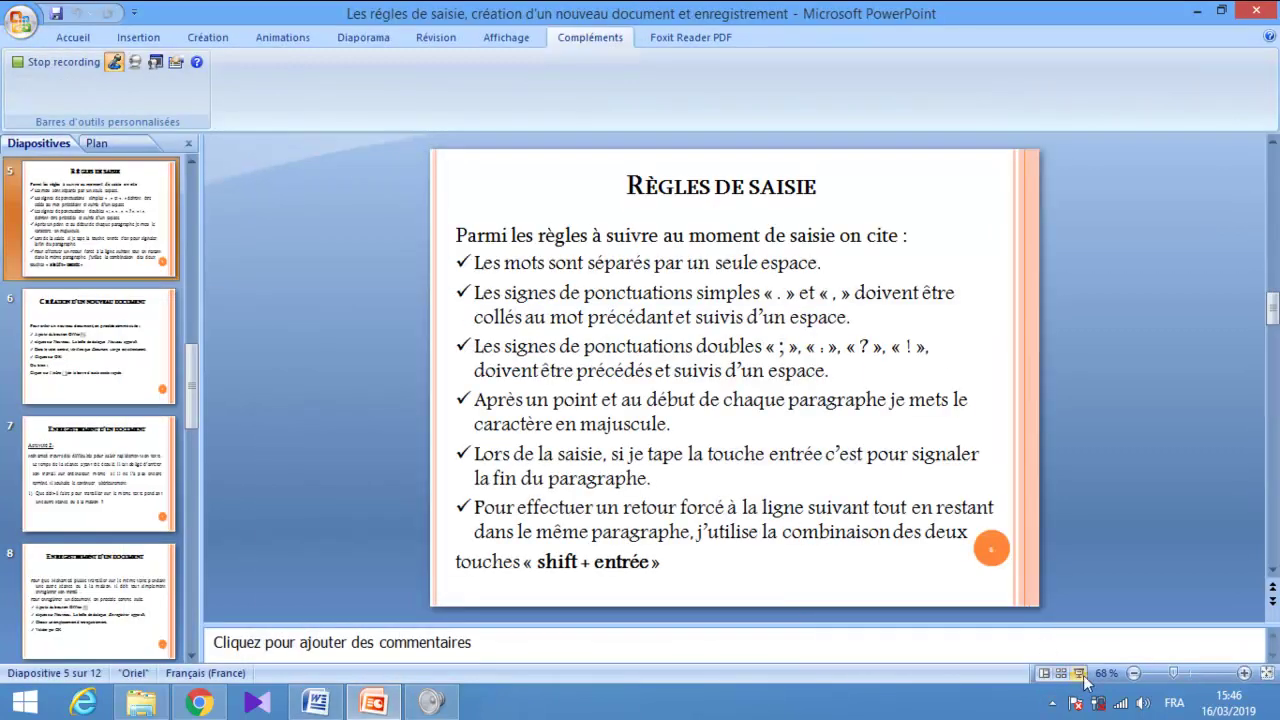
View the "Règles de saisie" slide as a full-screen slide show, then exit the show and continue recording.
left_click(1080, 673)
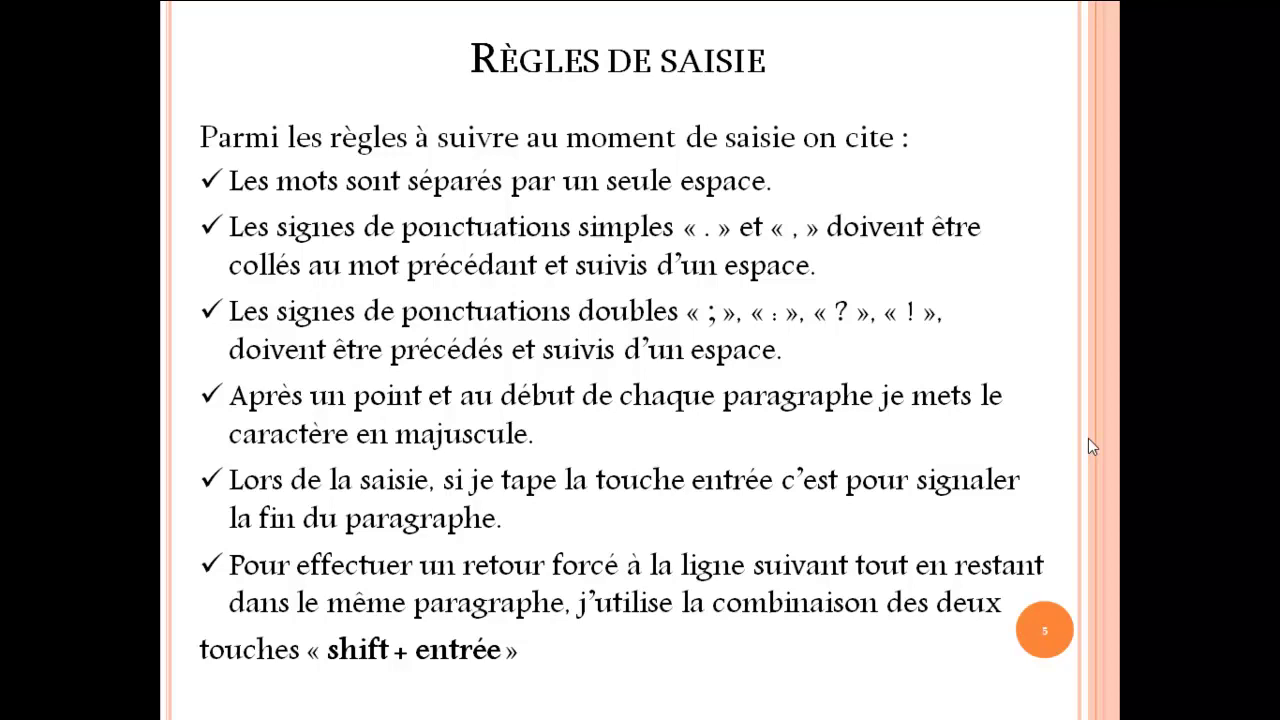
key("Escape")
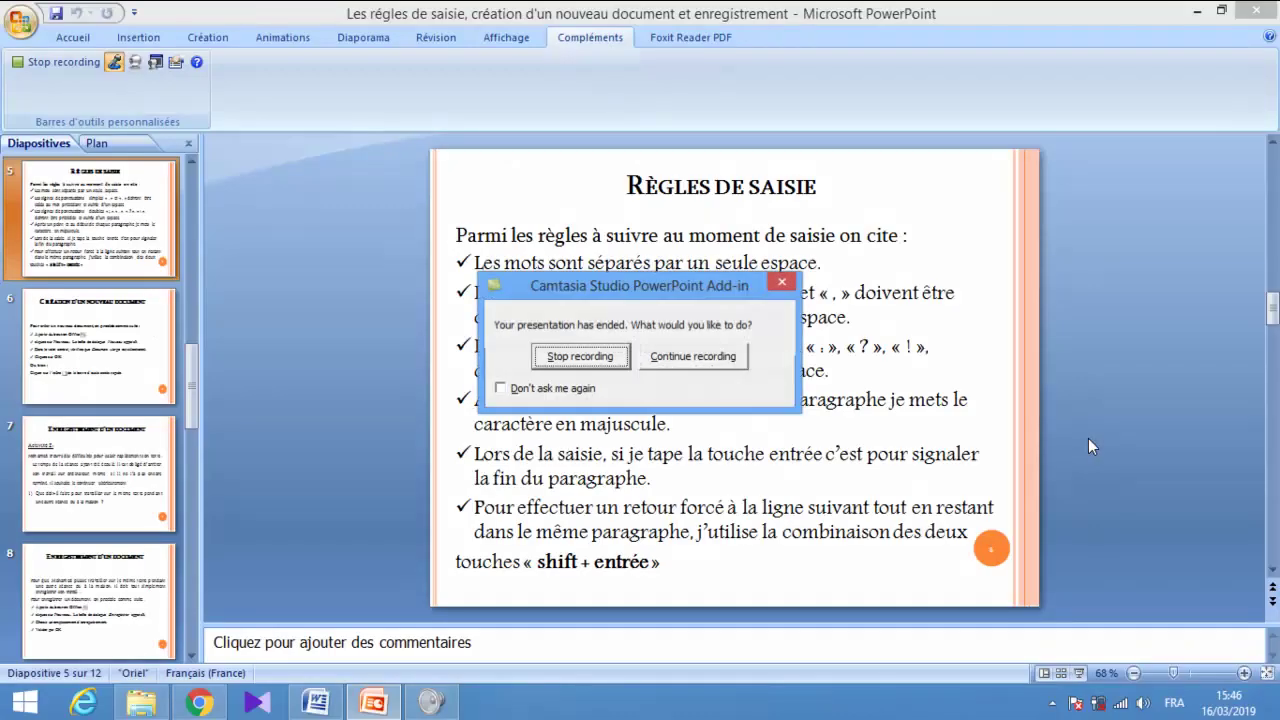
left_click(693, 357)
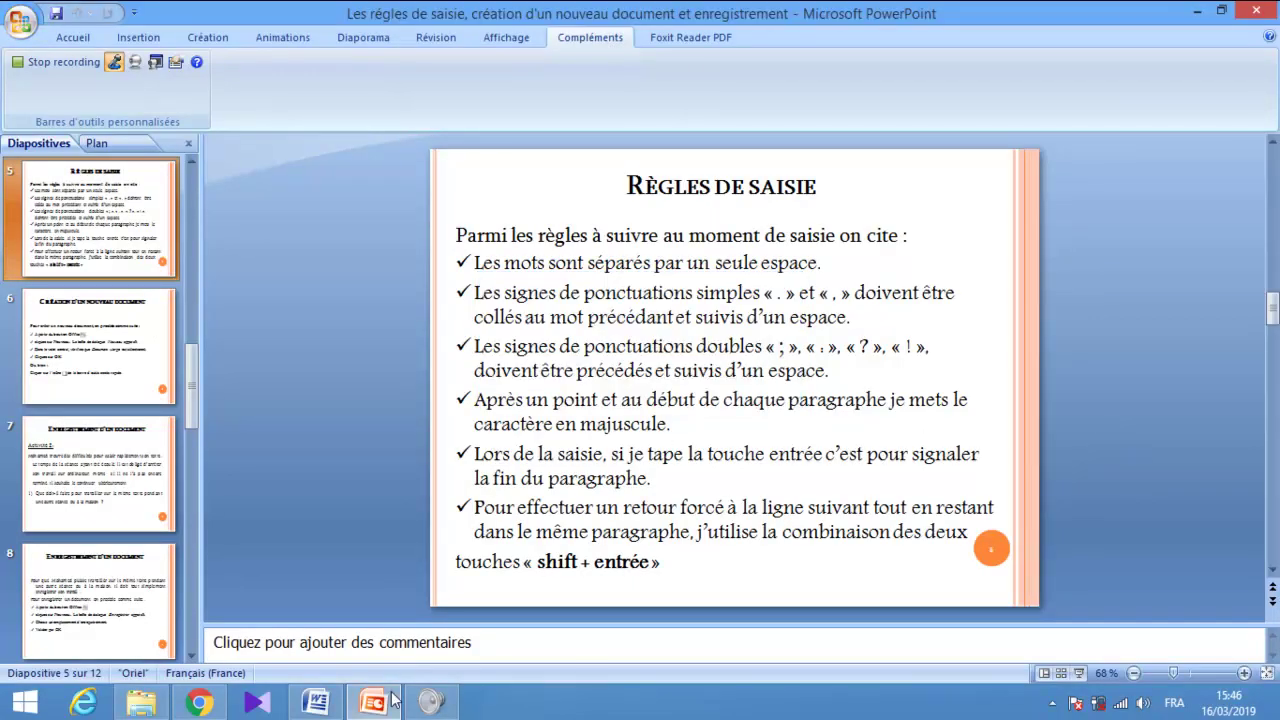
Switch to Word and add a second paragraph reading "On distingue deux types de logicilels : logiciel de base et logiciel d'application".
left_click(316, 703)
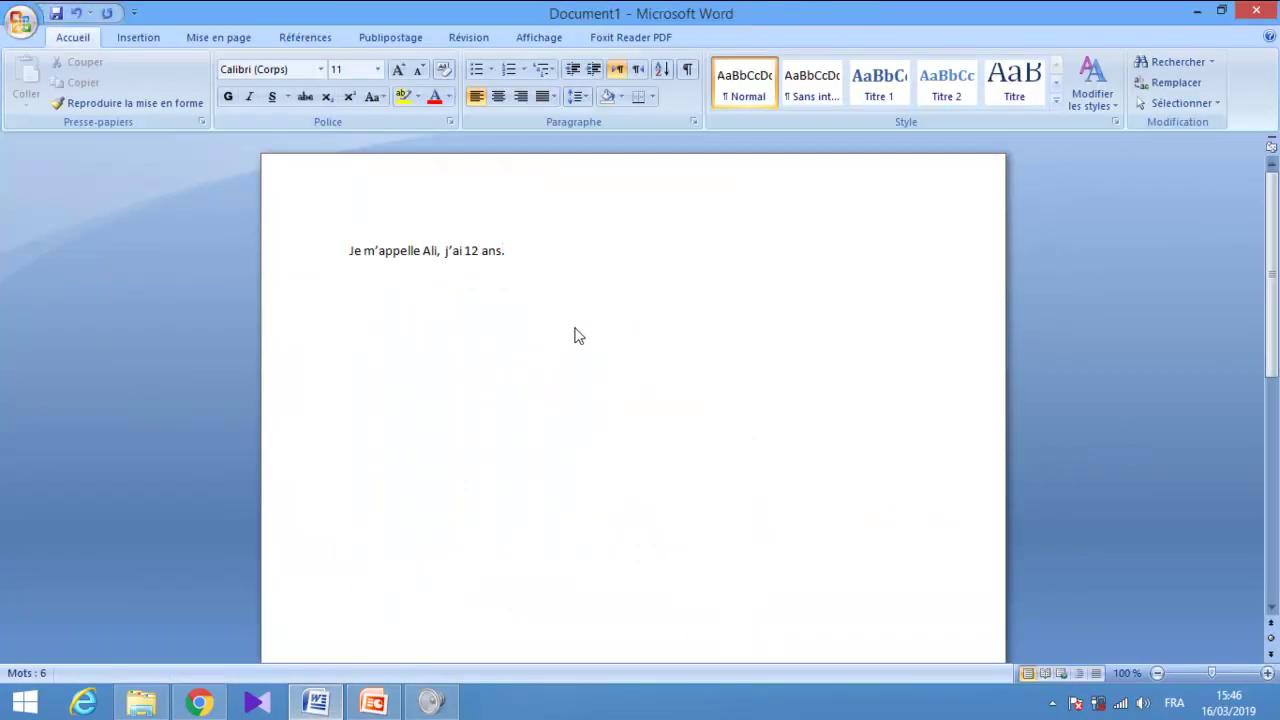
type(".")
key("Return")
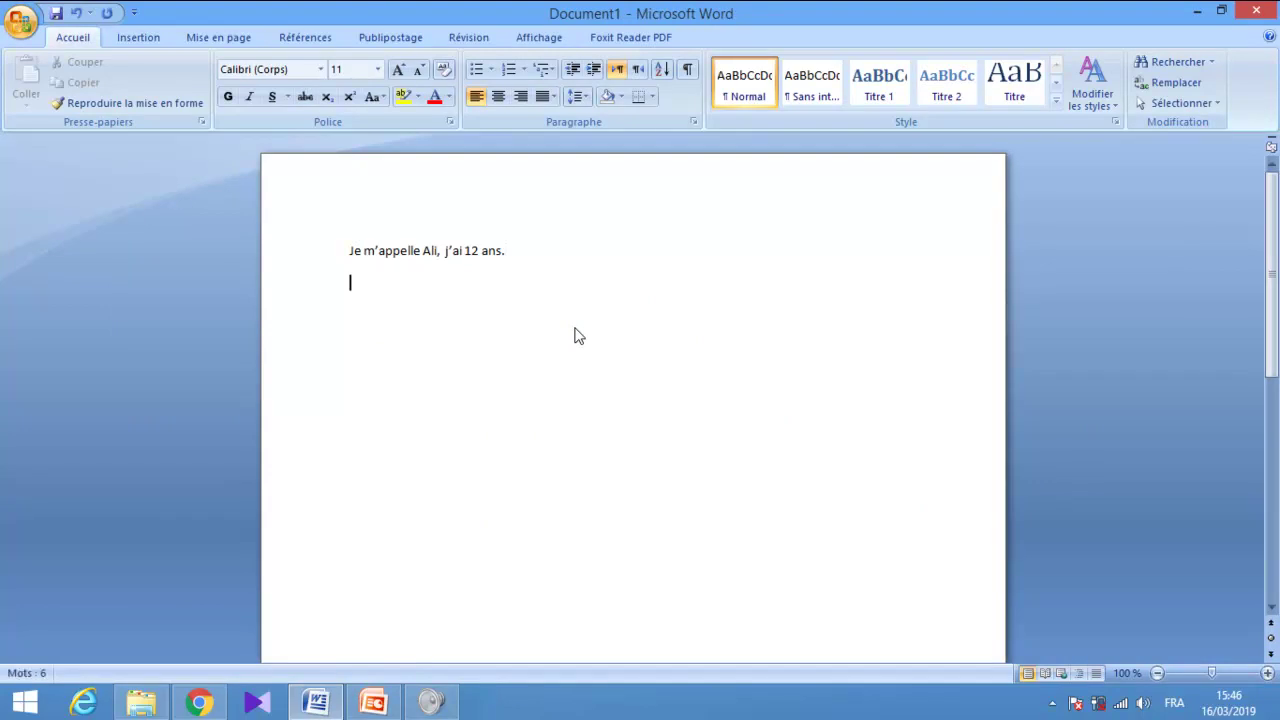
type("On d")
type("istingue ")
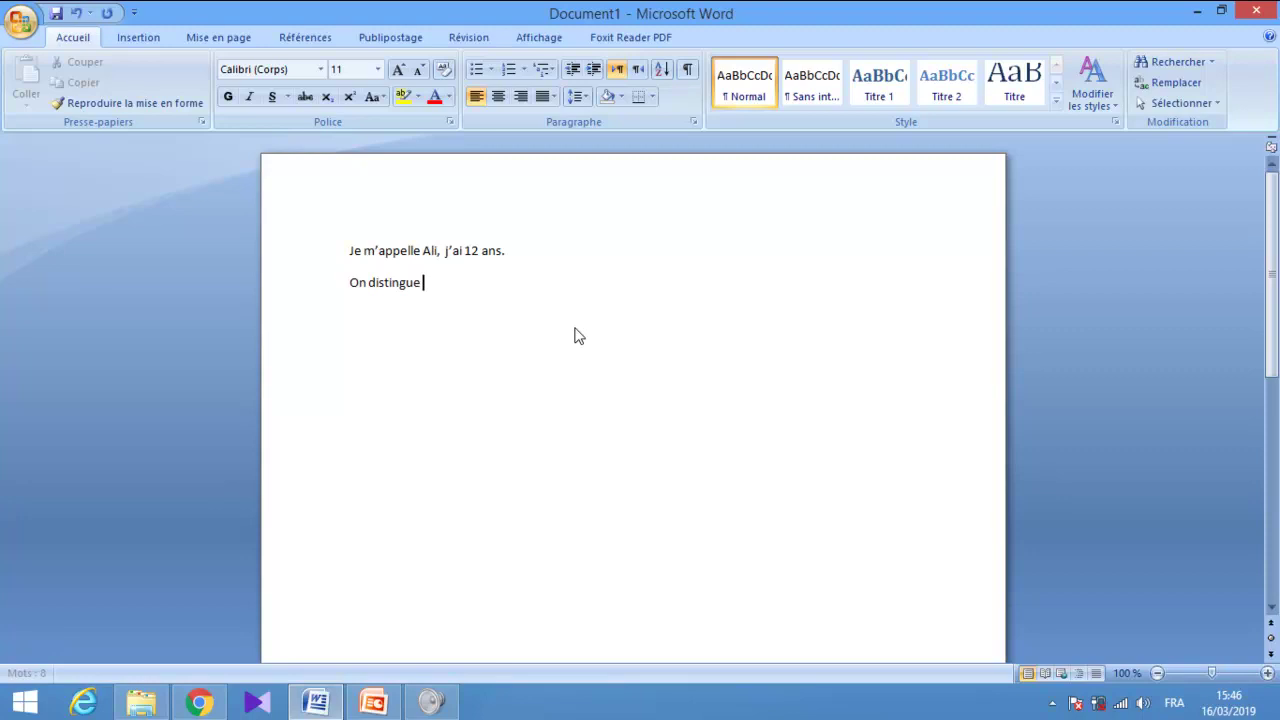
type("deux types")
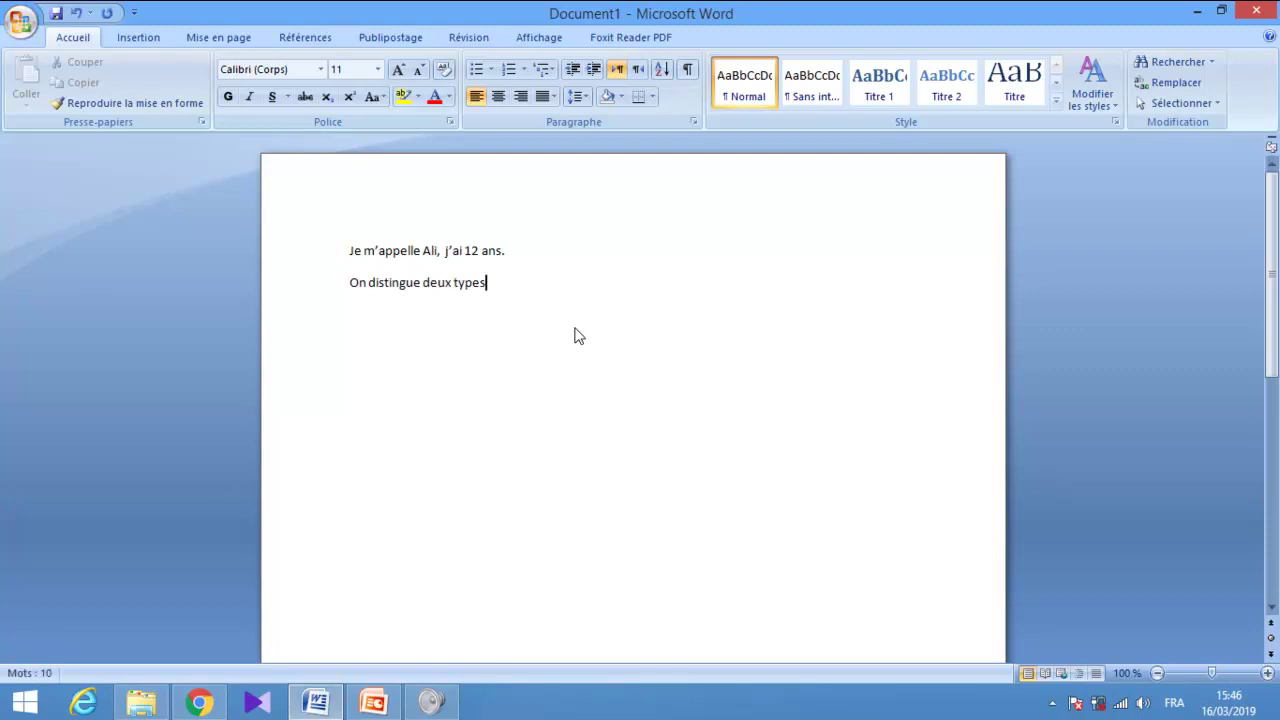
type(" de logicil")
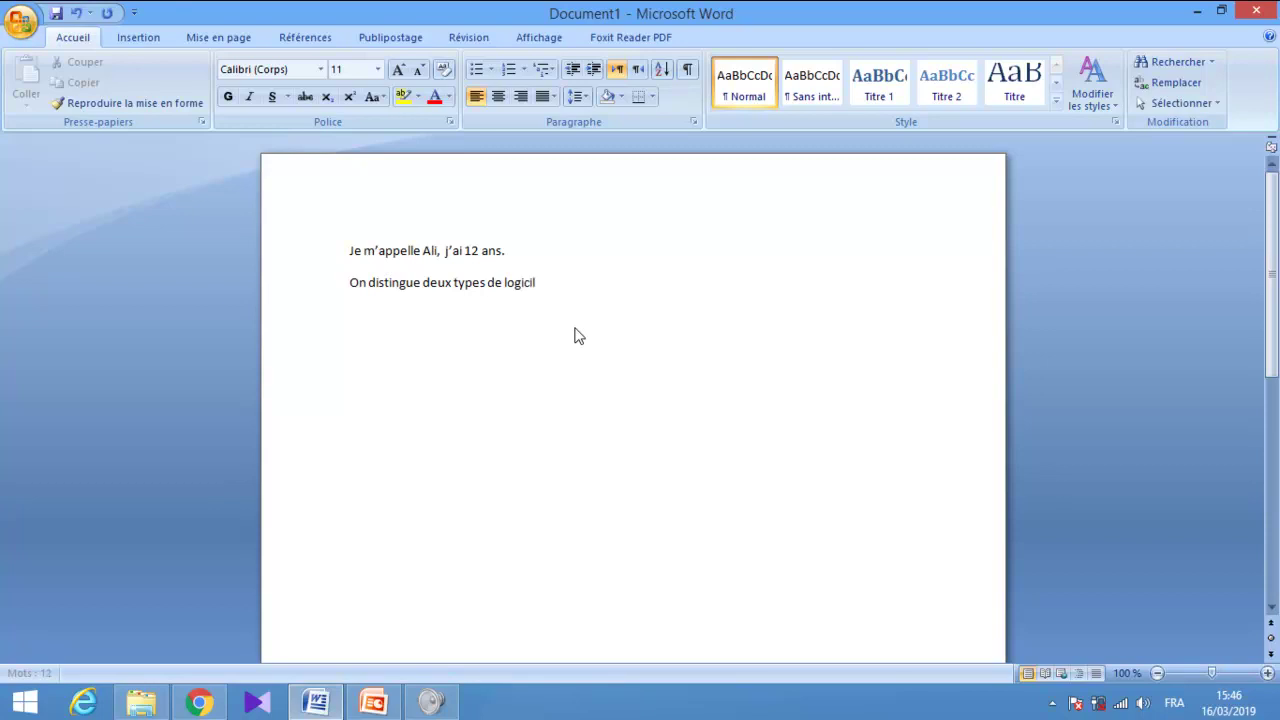
type("els : logiciel de ba")
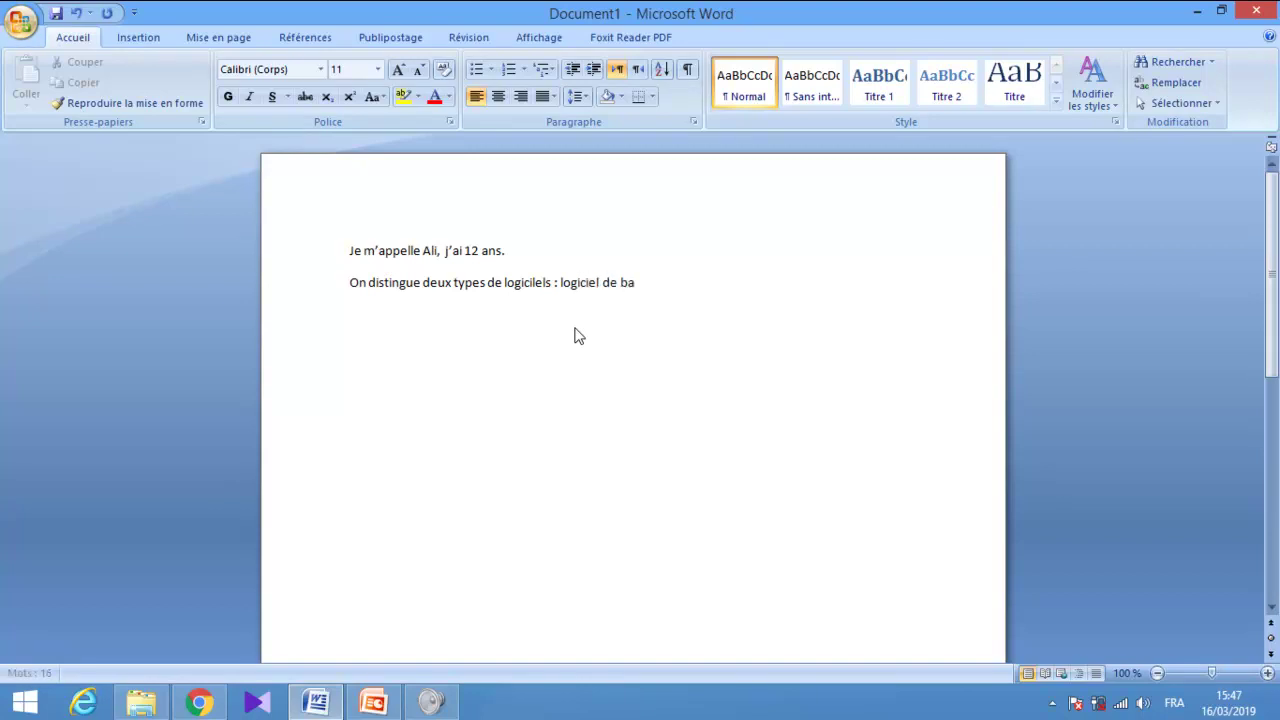
type("se et logicie")
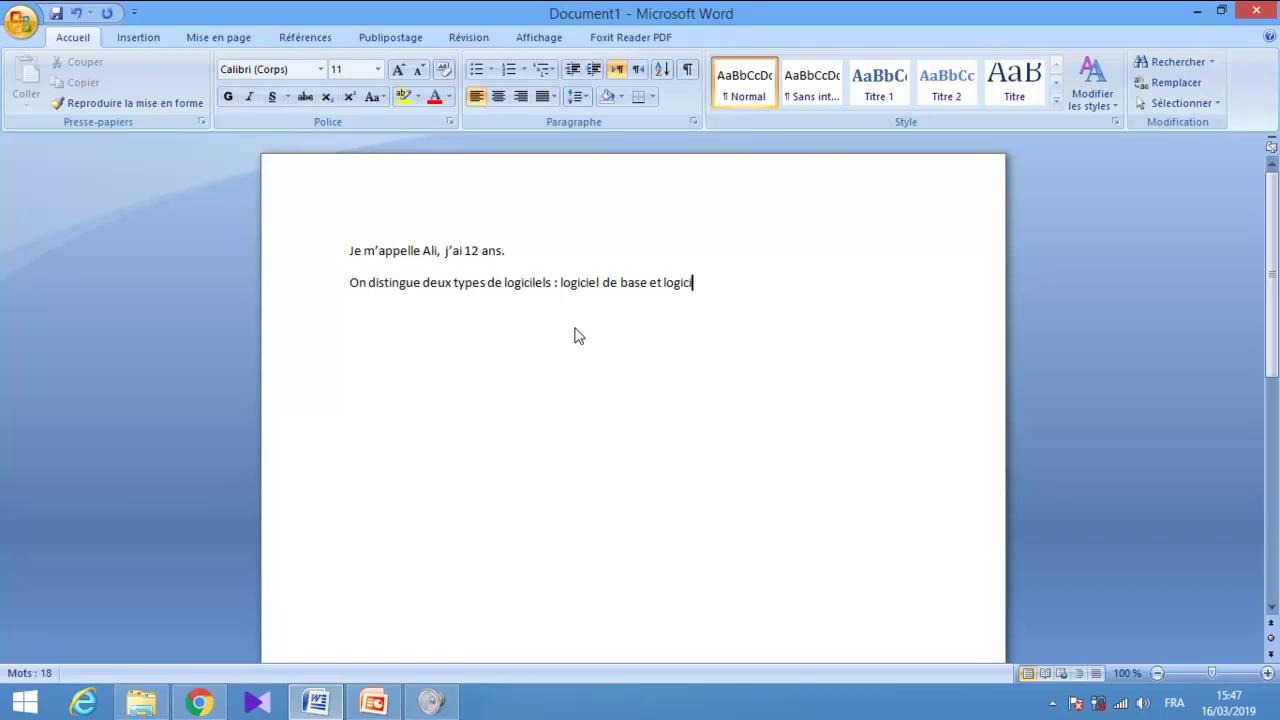
type("l d'appli")
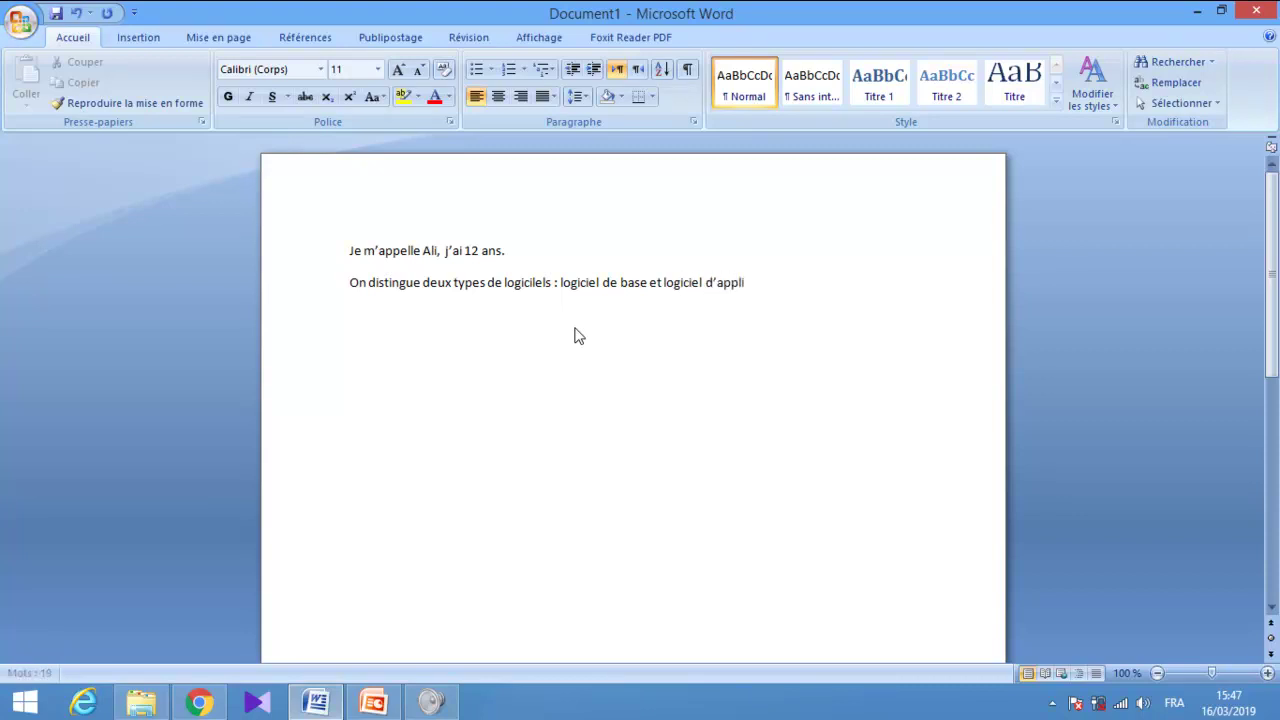
type("cat")
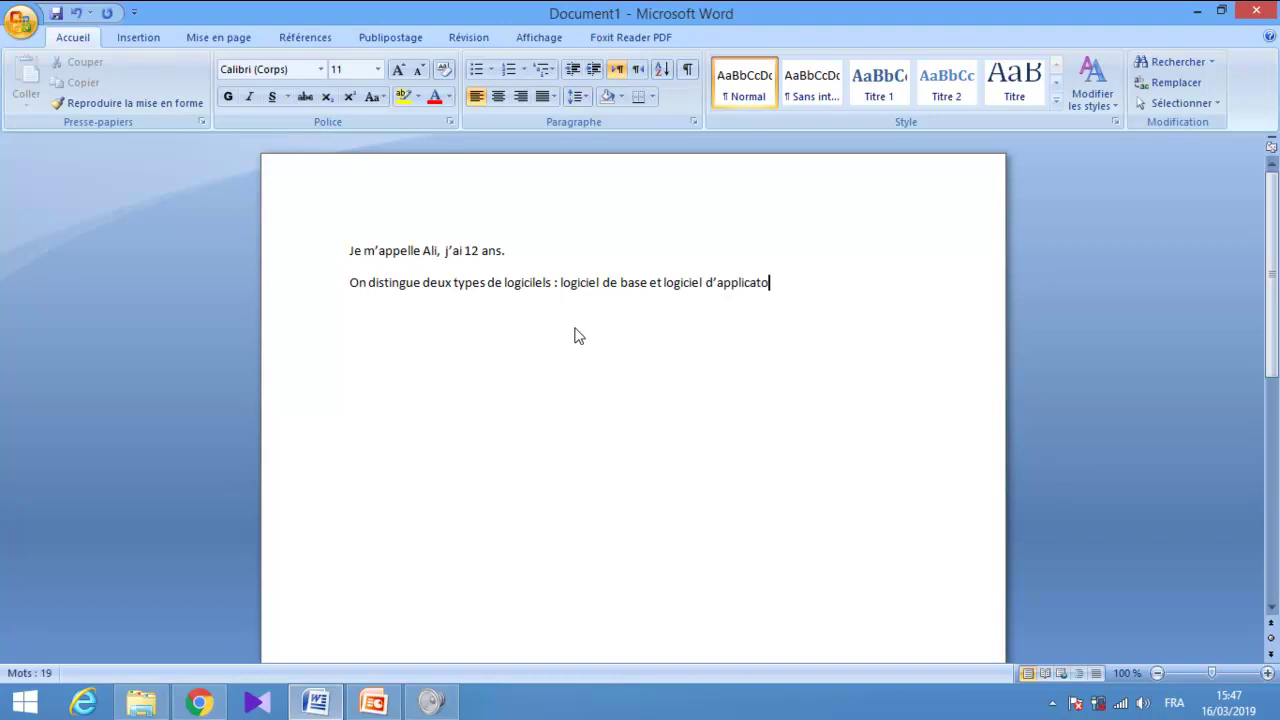
type("ion")
Try removing the spaces around the colon in the second sentence.
left_click(556, 286)
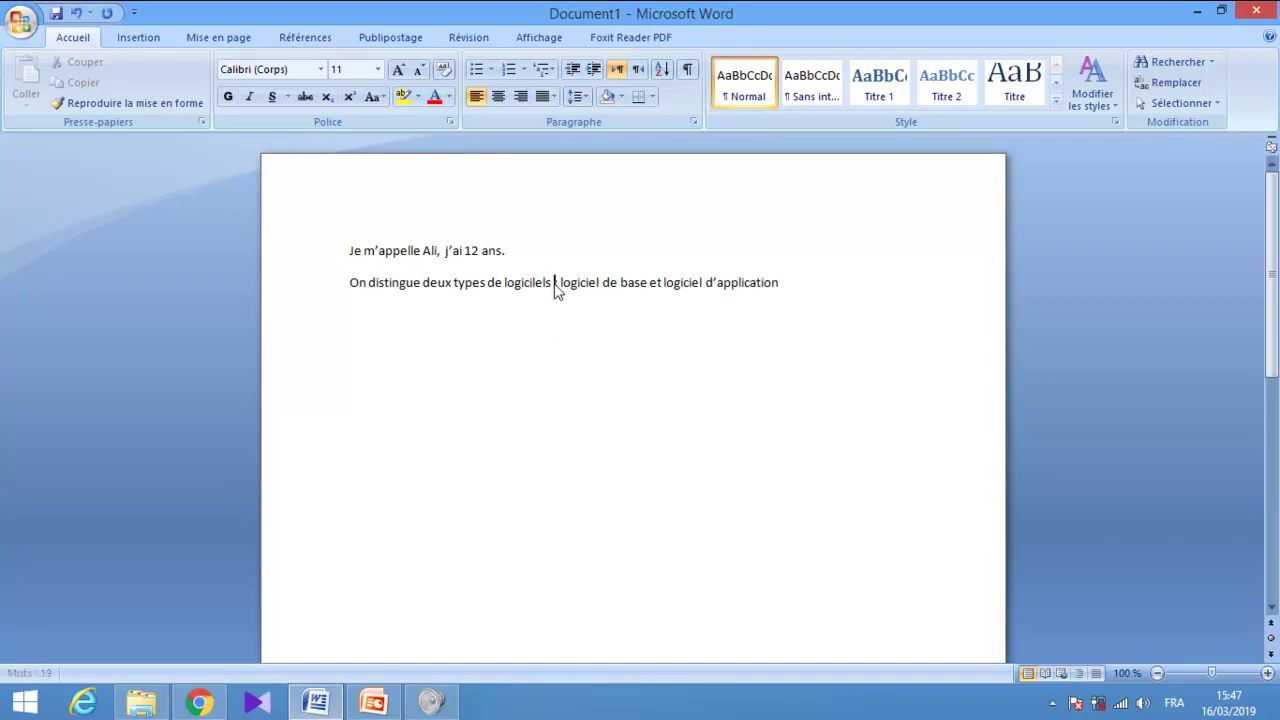
key("BackSpace")
double_click(558, 284)
left_click(558, 284)
key("BackSpace")
Check the typing rules slide in PowerPoint, and back in Word show the formatting marks and add an empty paragraph below the text.
left_click(1195, 12)
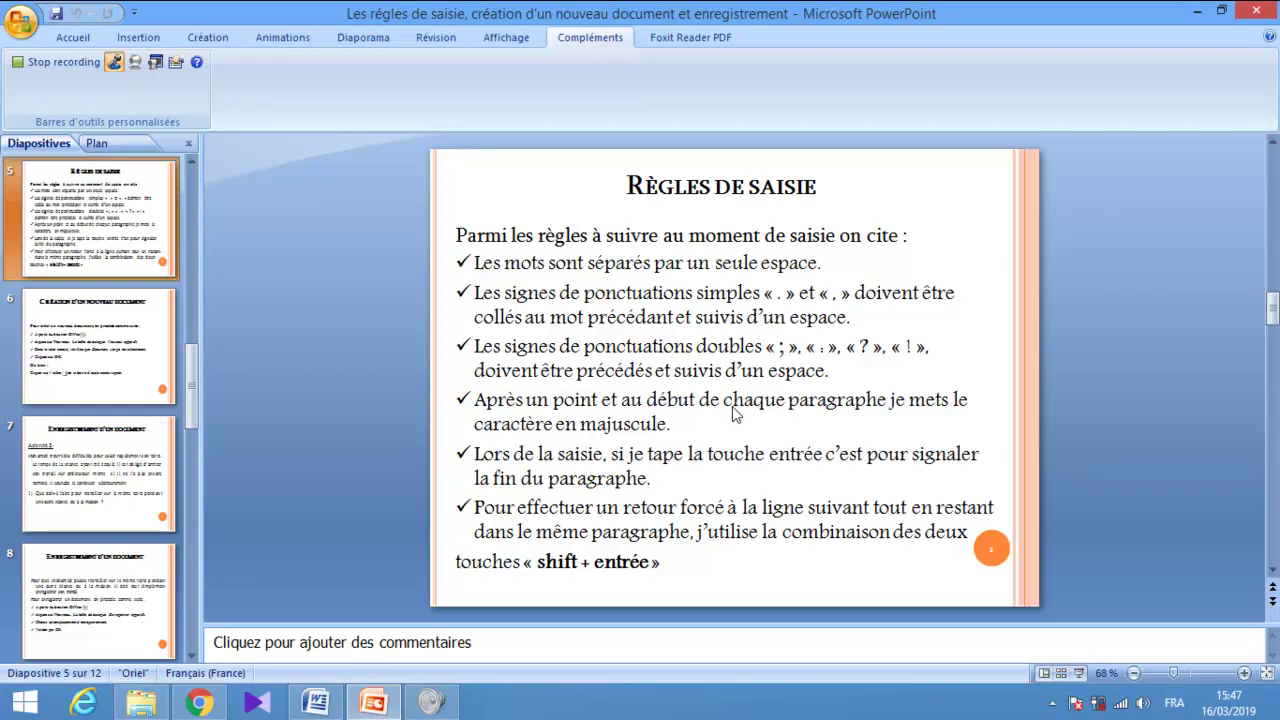
left_click(315, 703)
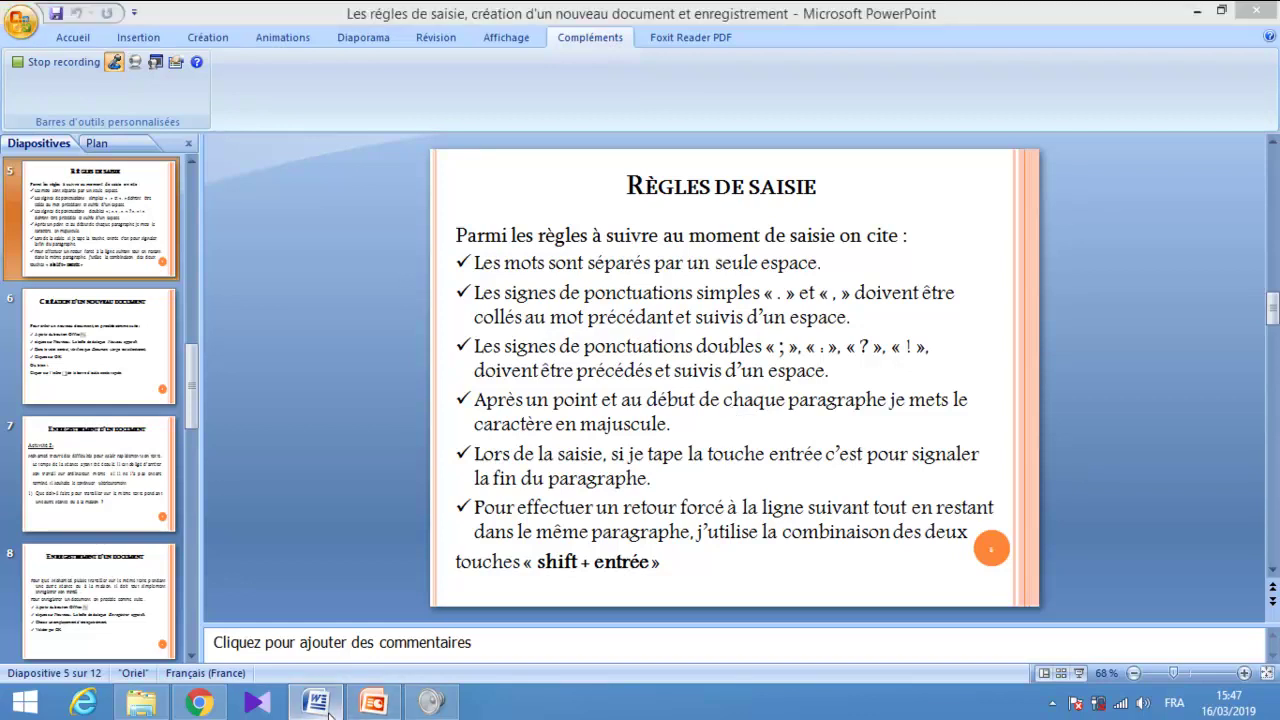
left_click(822, 286)
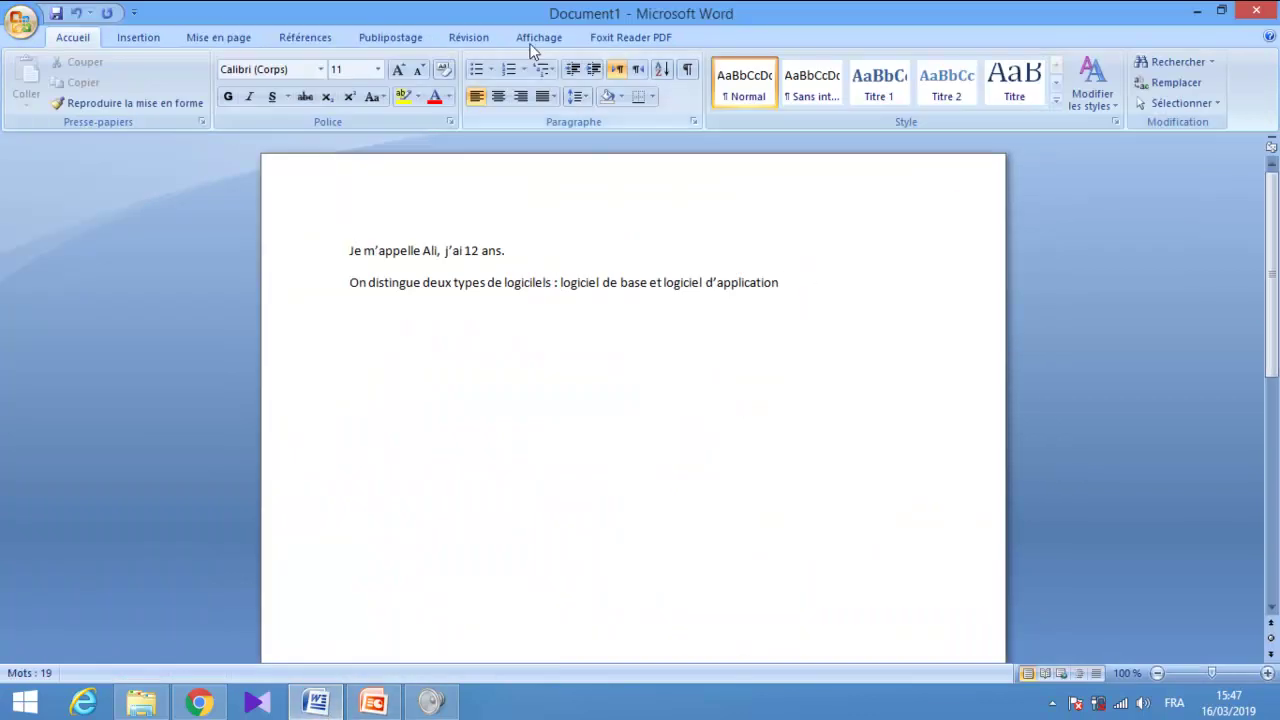
left_click(687, 70)
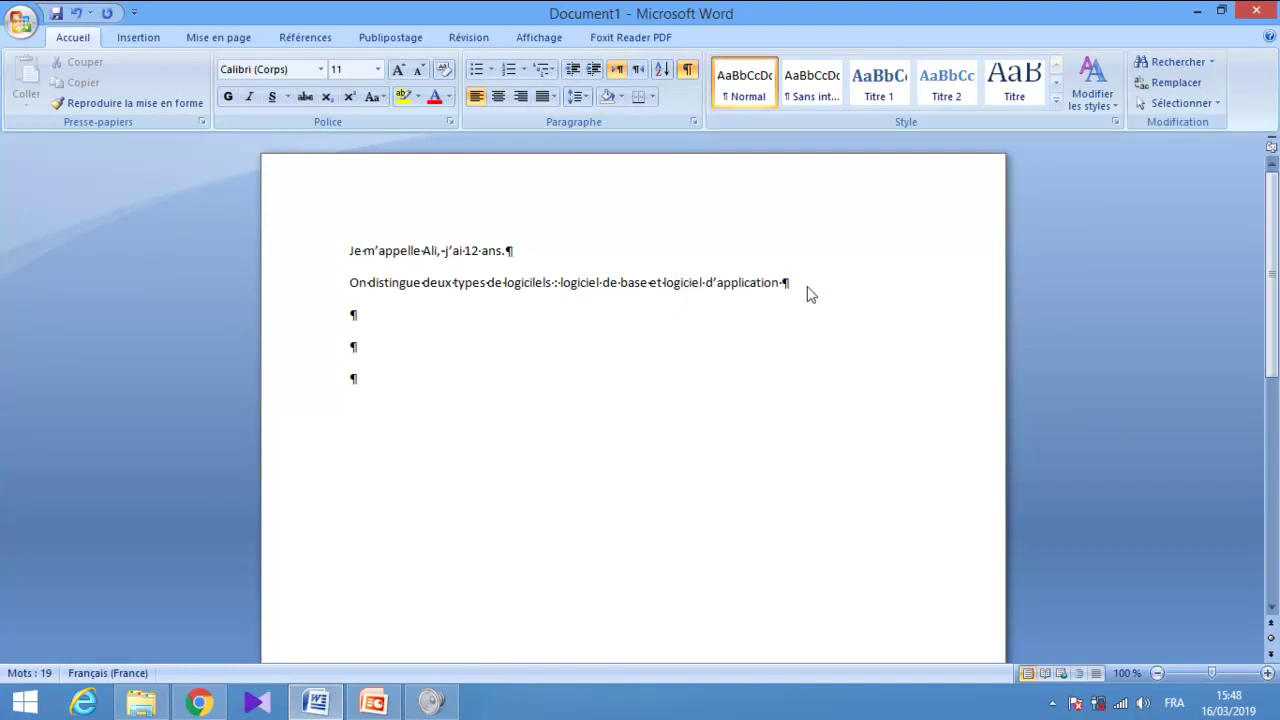
key("Return")
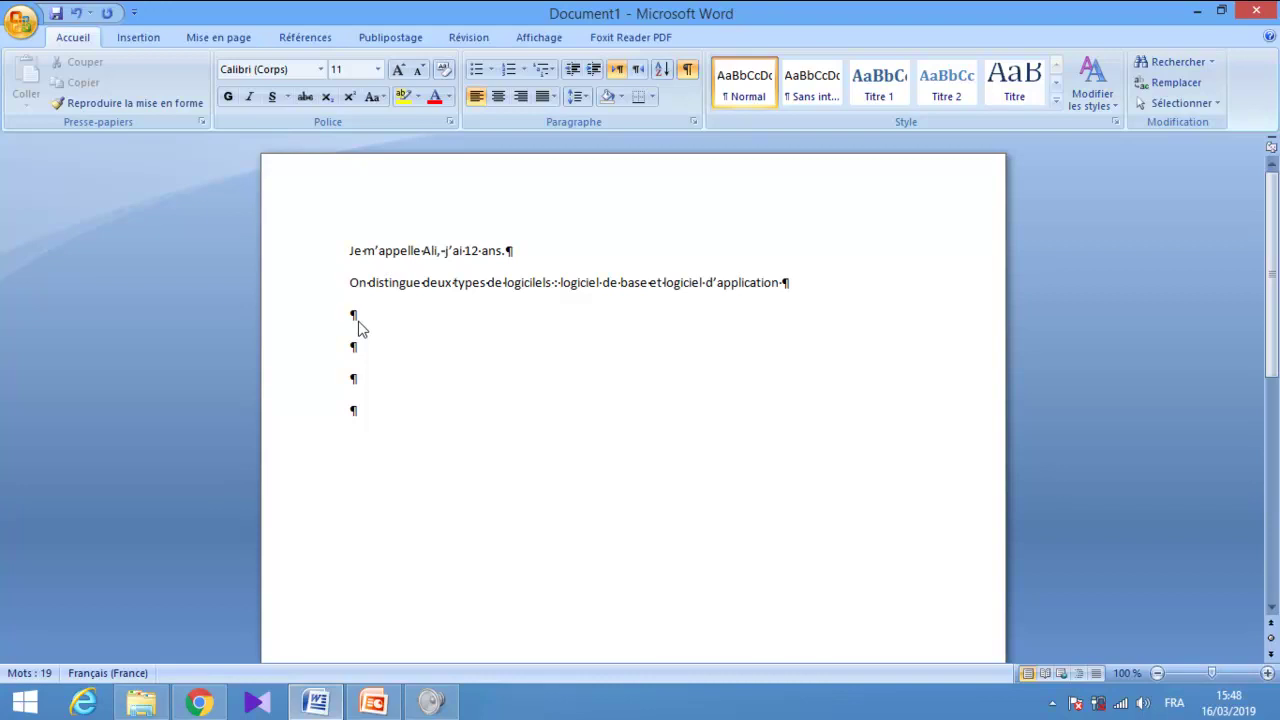
Switch to PowerPoint and view the "Création d'un nouveau document" slide.
left_click(1197, 11)
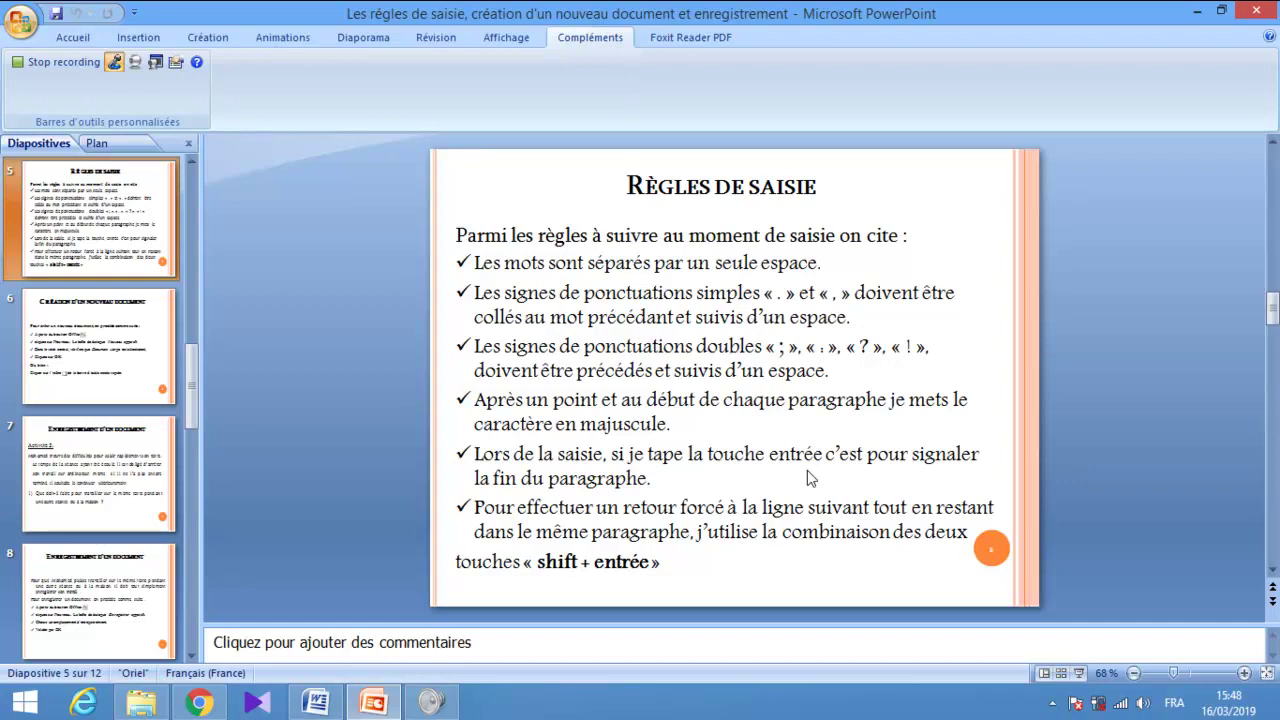
scroll(808, 479, "down", 1)
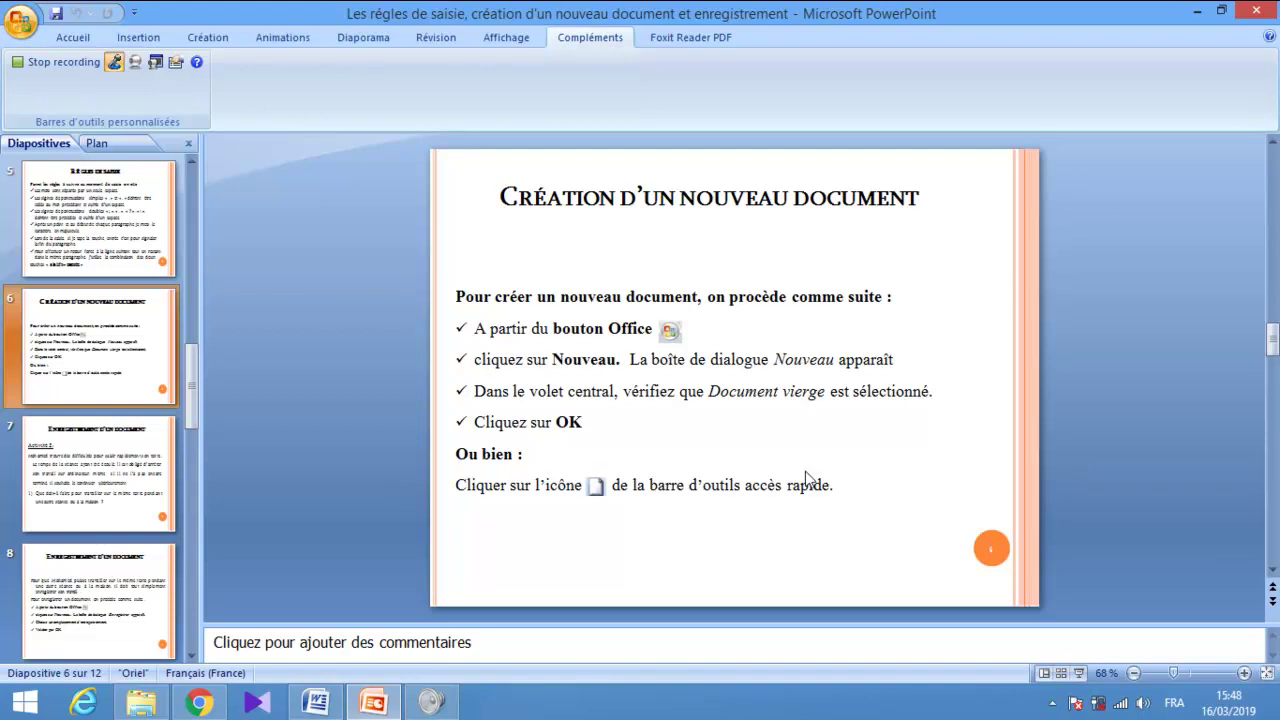
left_click(1196, 12)
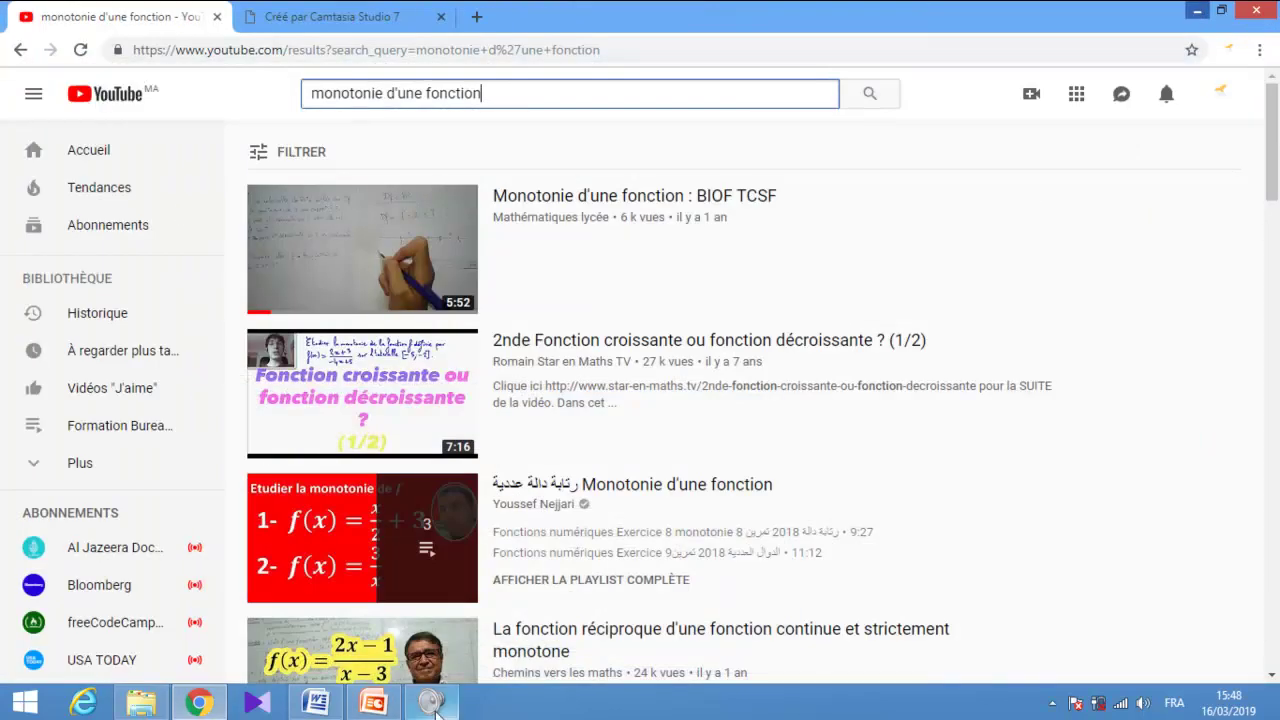
Create a new blank document in Word, hide its formatting marks and minimize it.
left_click(315, 703)
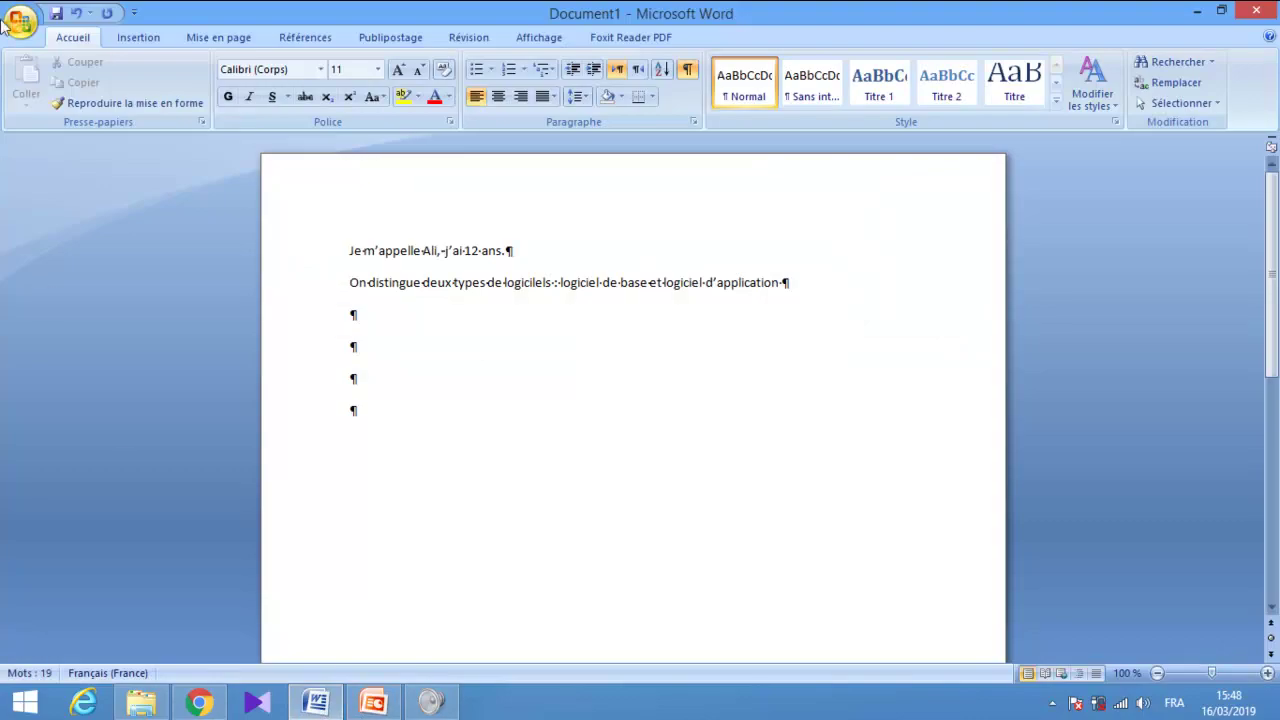
left_click(18, 22)
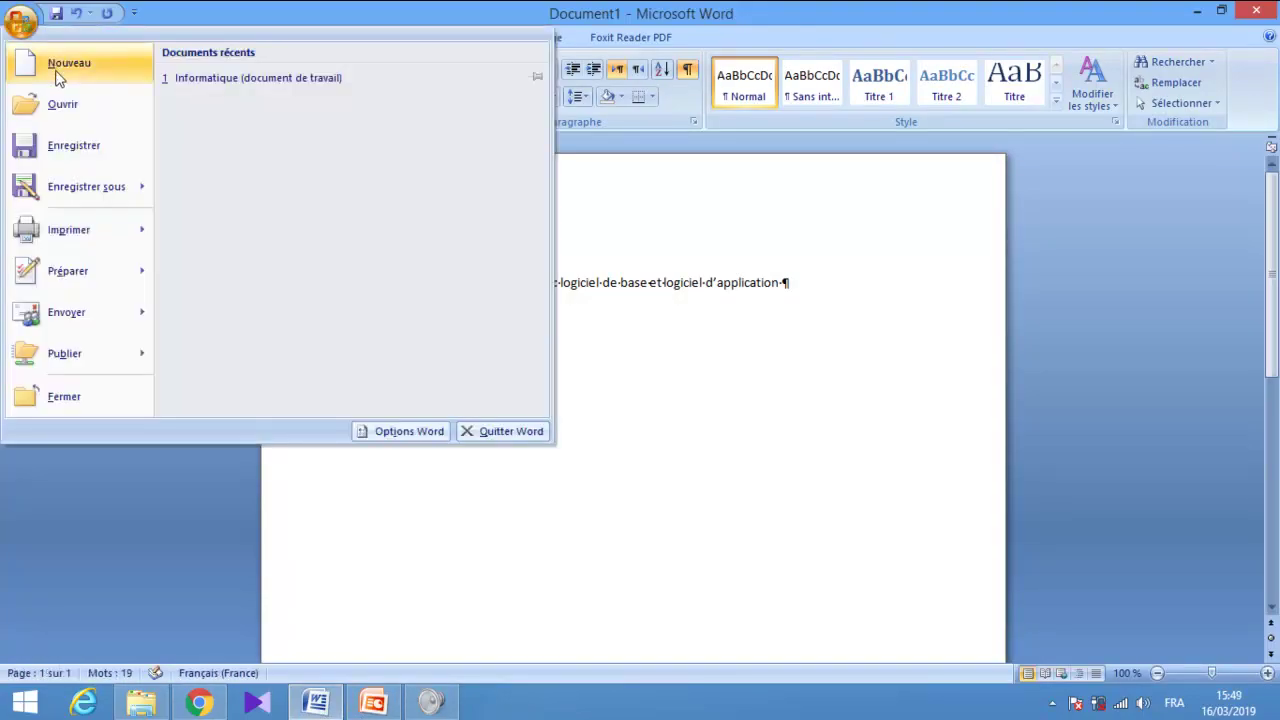
left_click(18, 18)
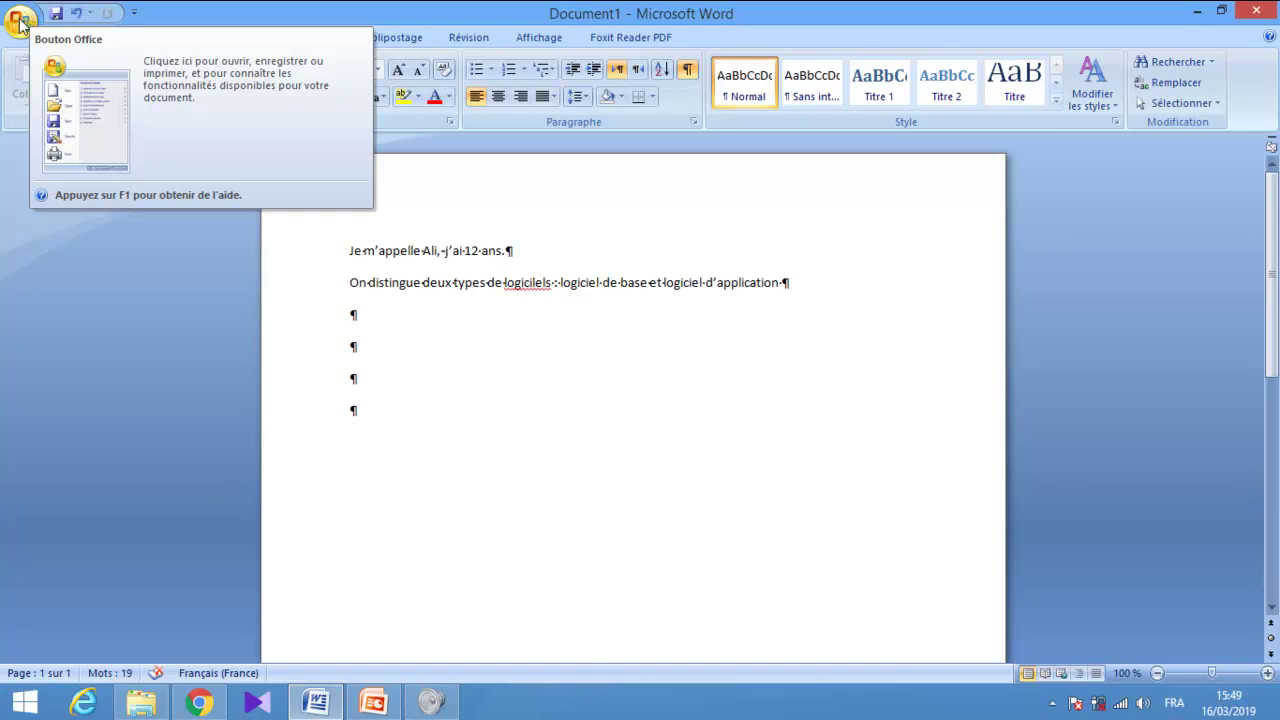
left_click(20, 22)
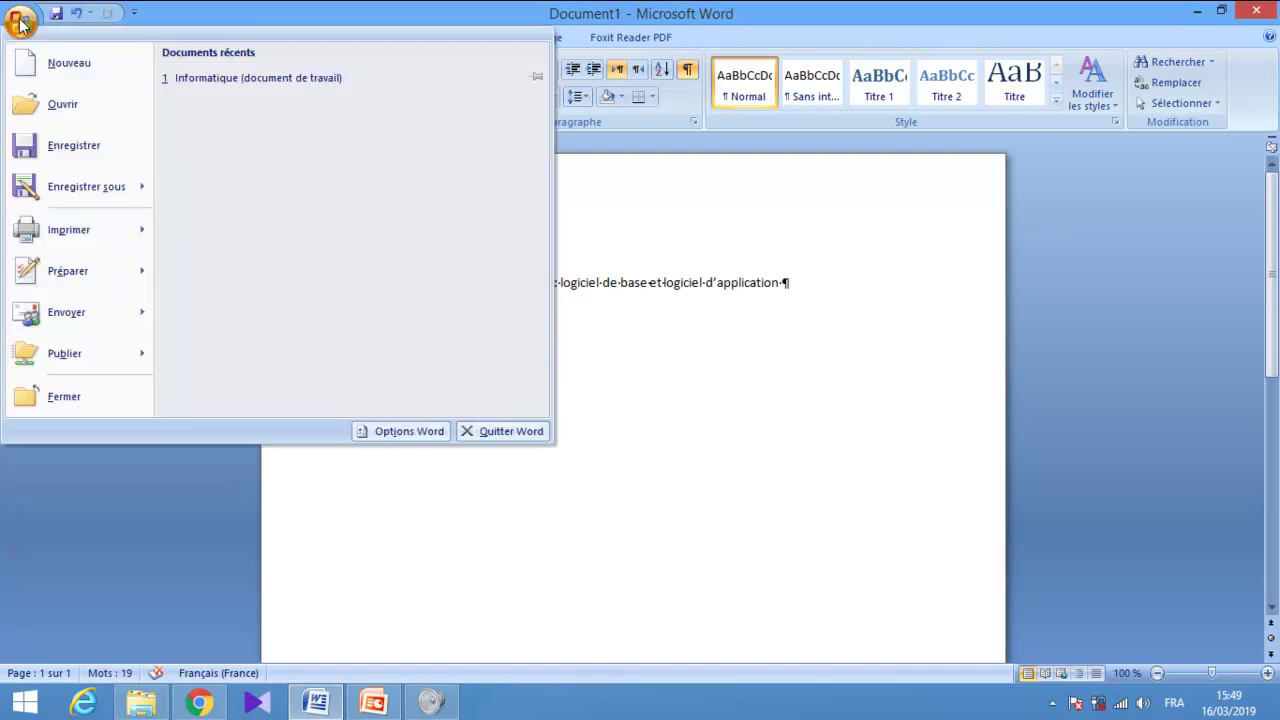
left_click(85, 78)
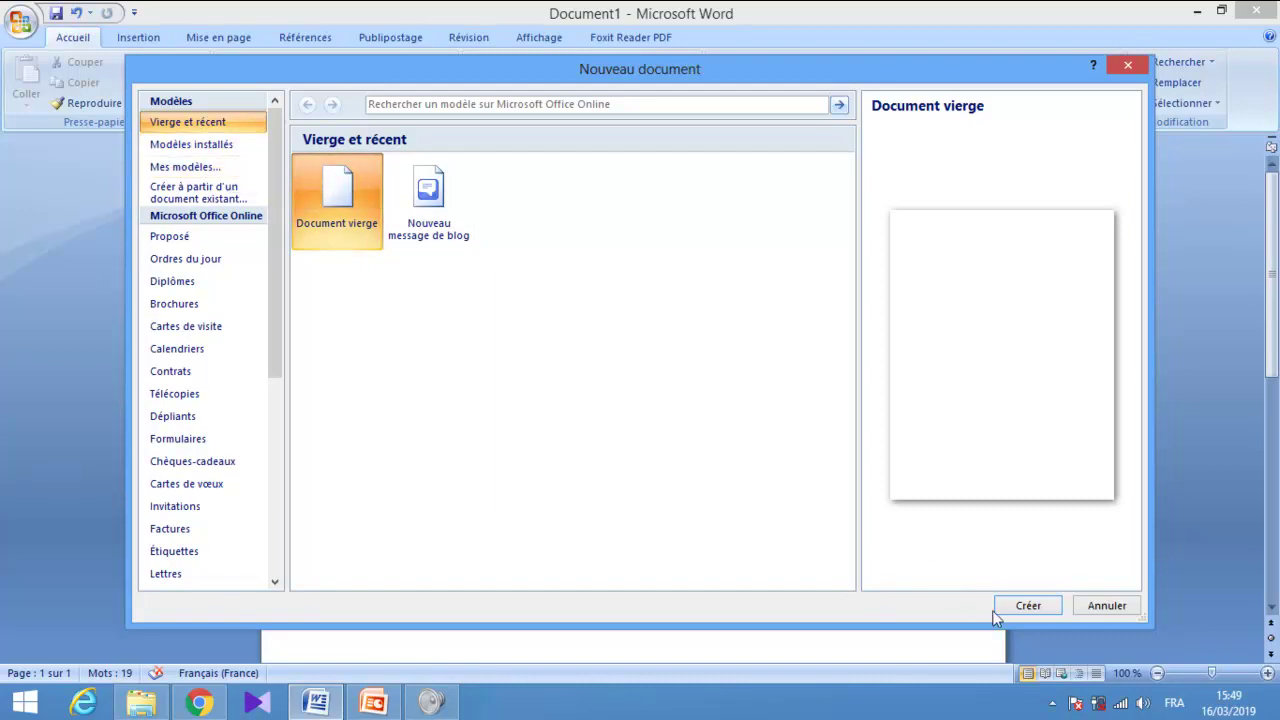
left_click(1024, 606)
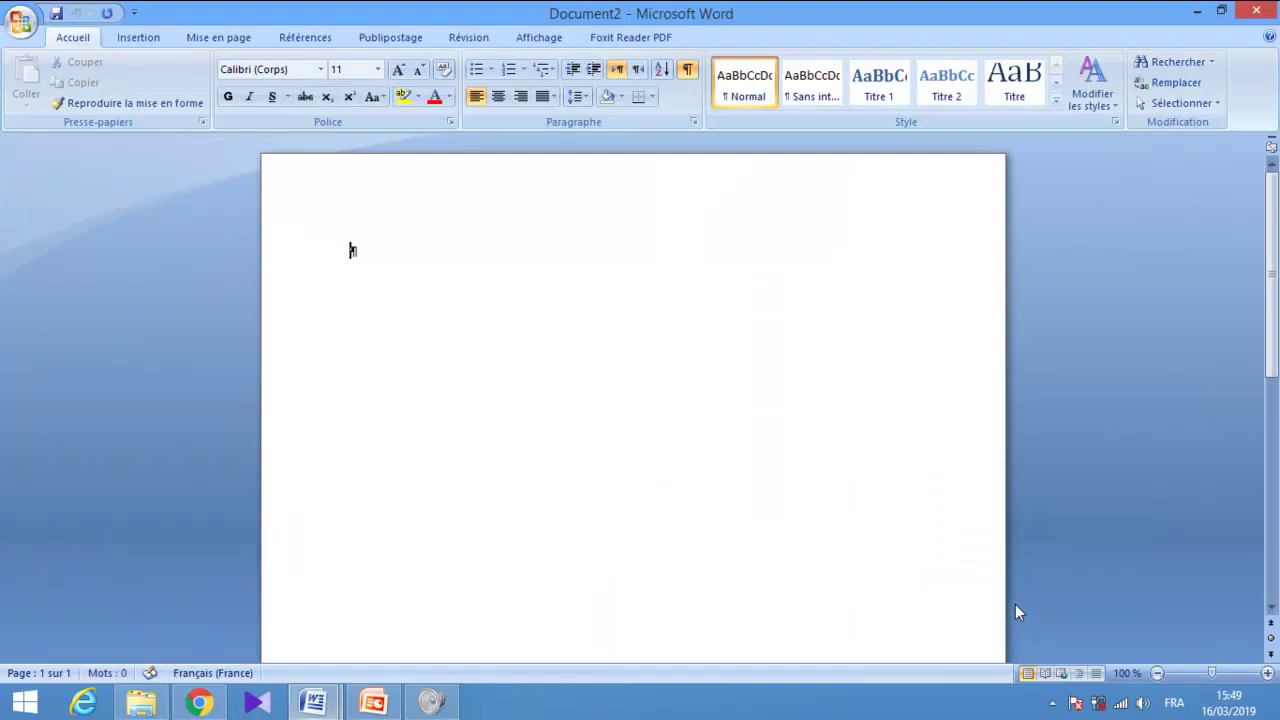
left_click(687, 69)
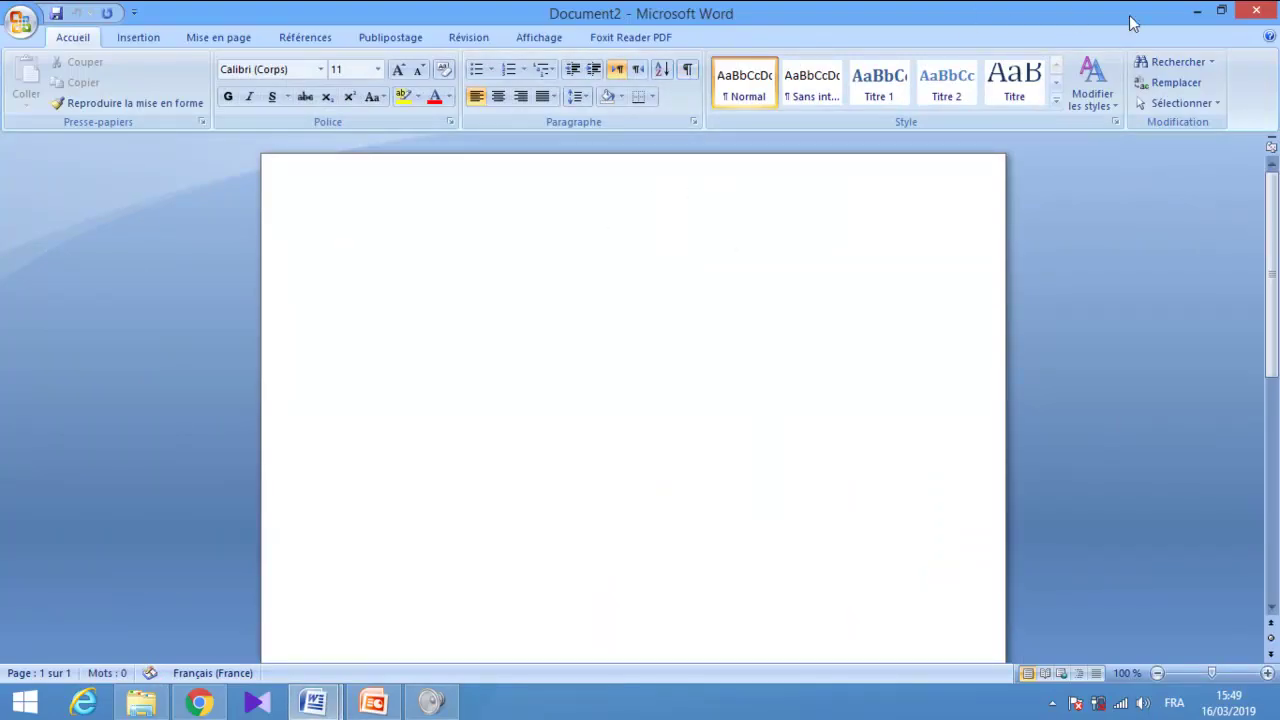
left_click(1194, 14)
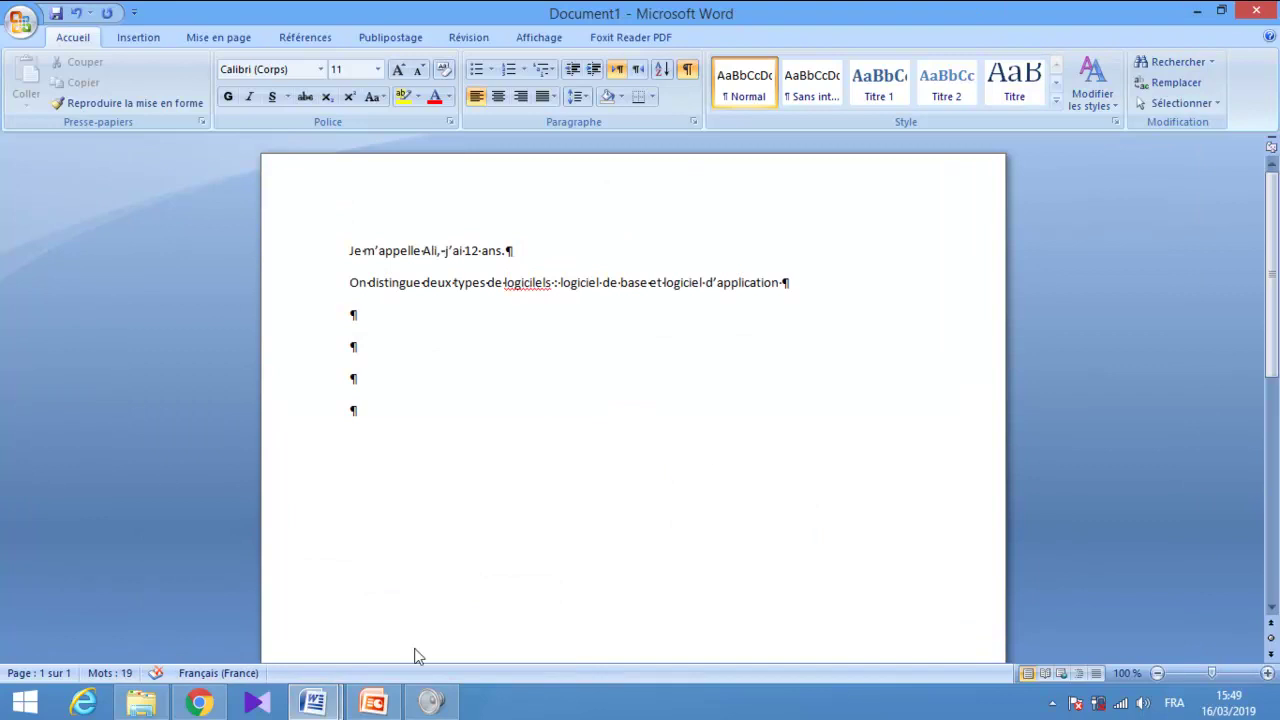
Switch to PowerPoint, read the two "Enregistrement d'un document" slides, and return to the Word document.
left_click(392, 705)
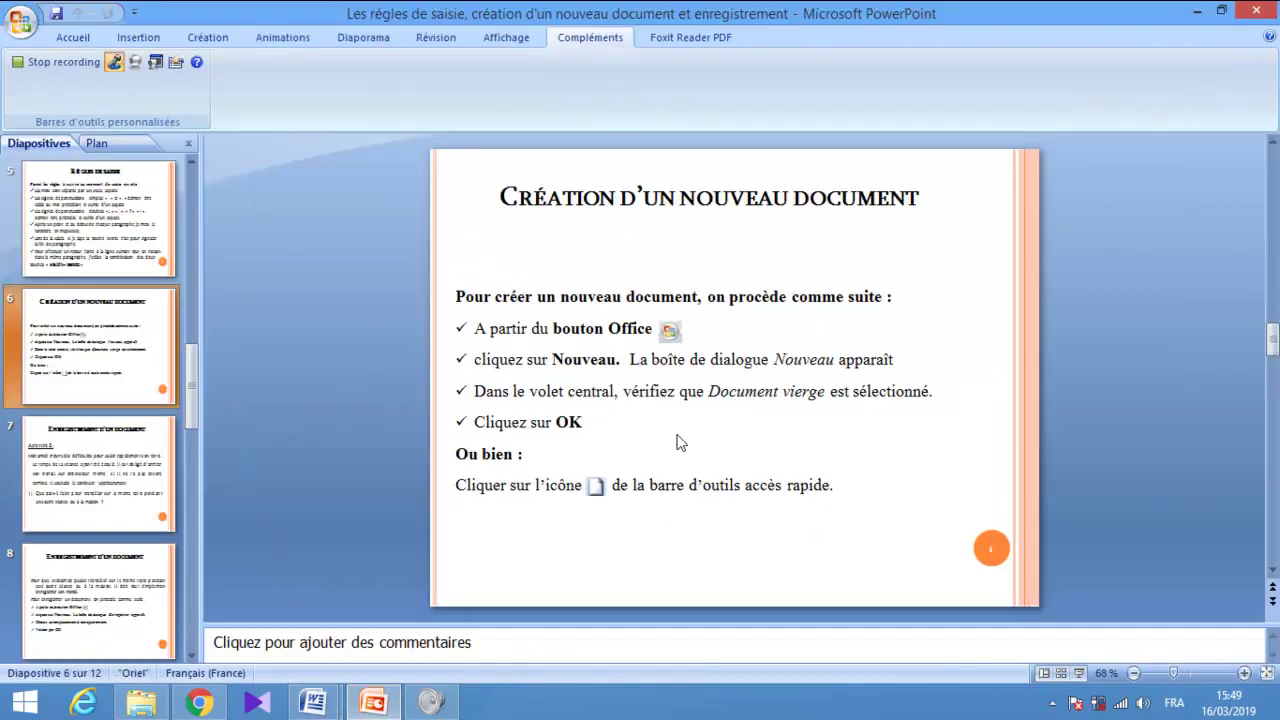
scroll(677, 442, "down", 1)
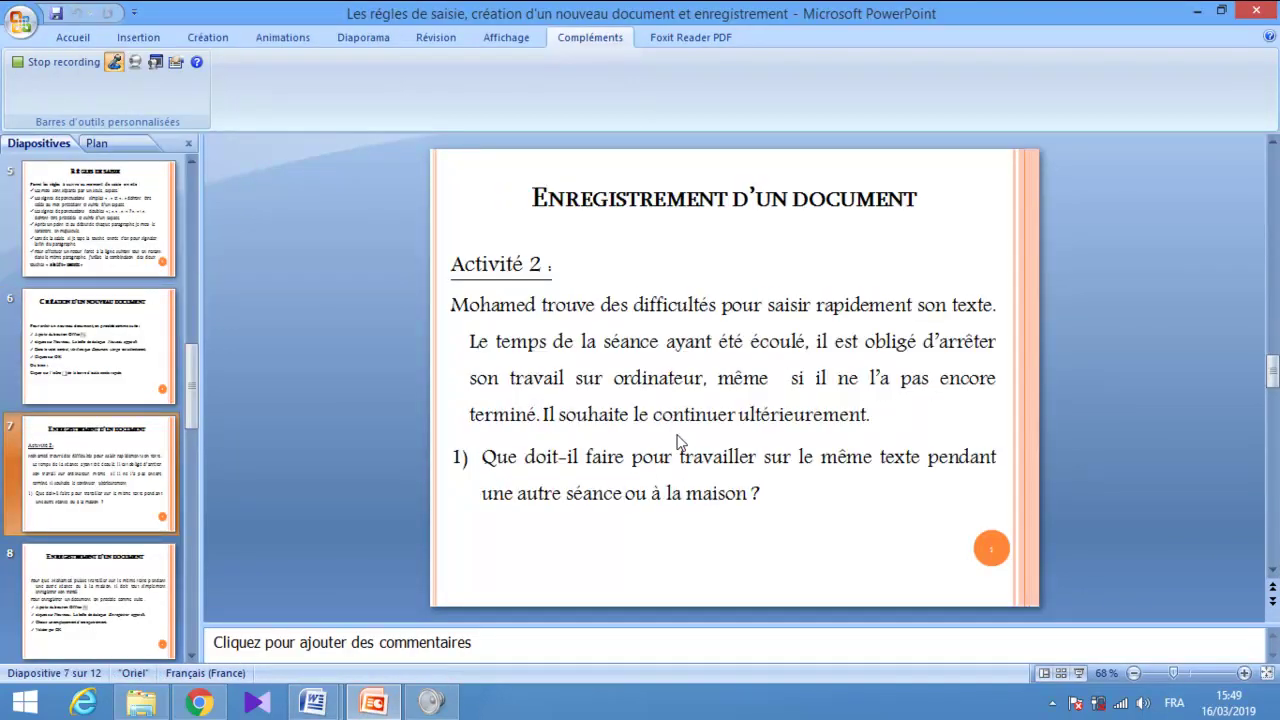
scroll(677, 442, "down", 1)
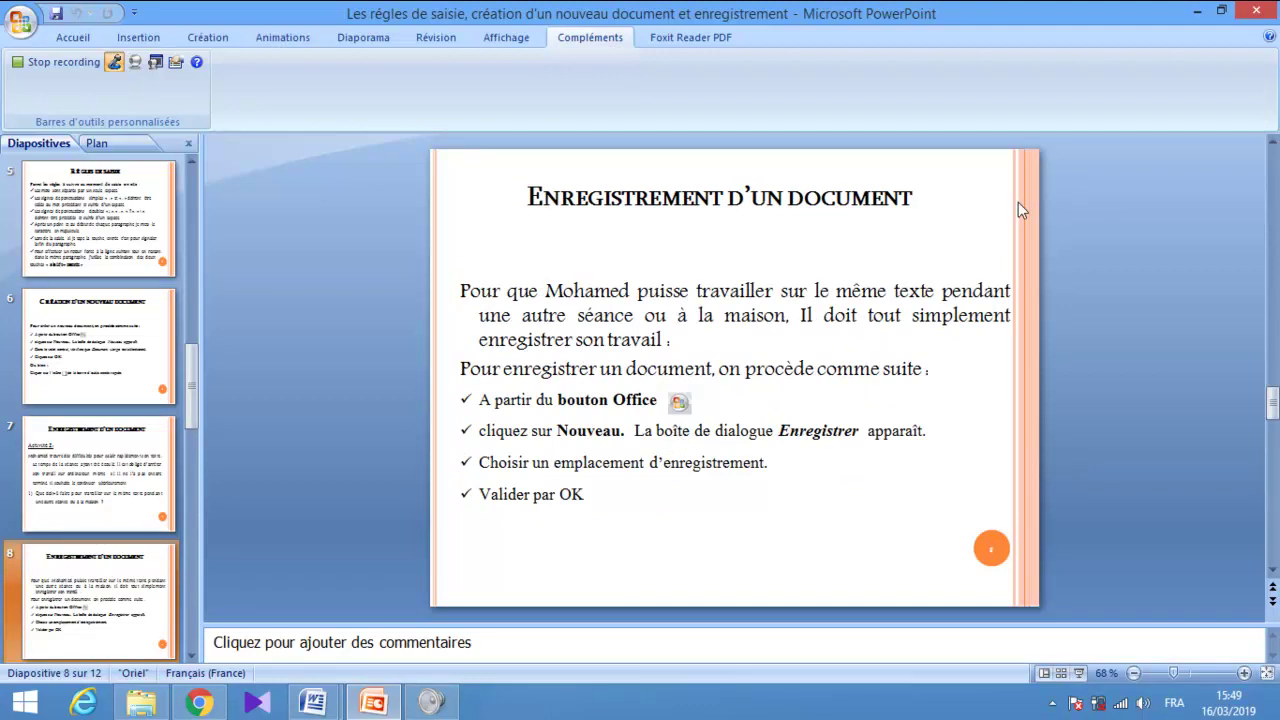
left_click(1197, 12)
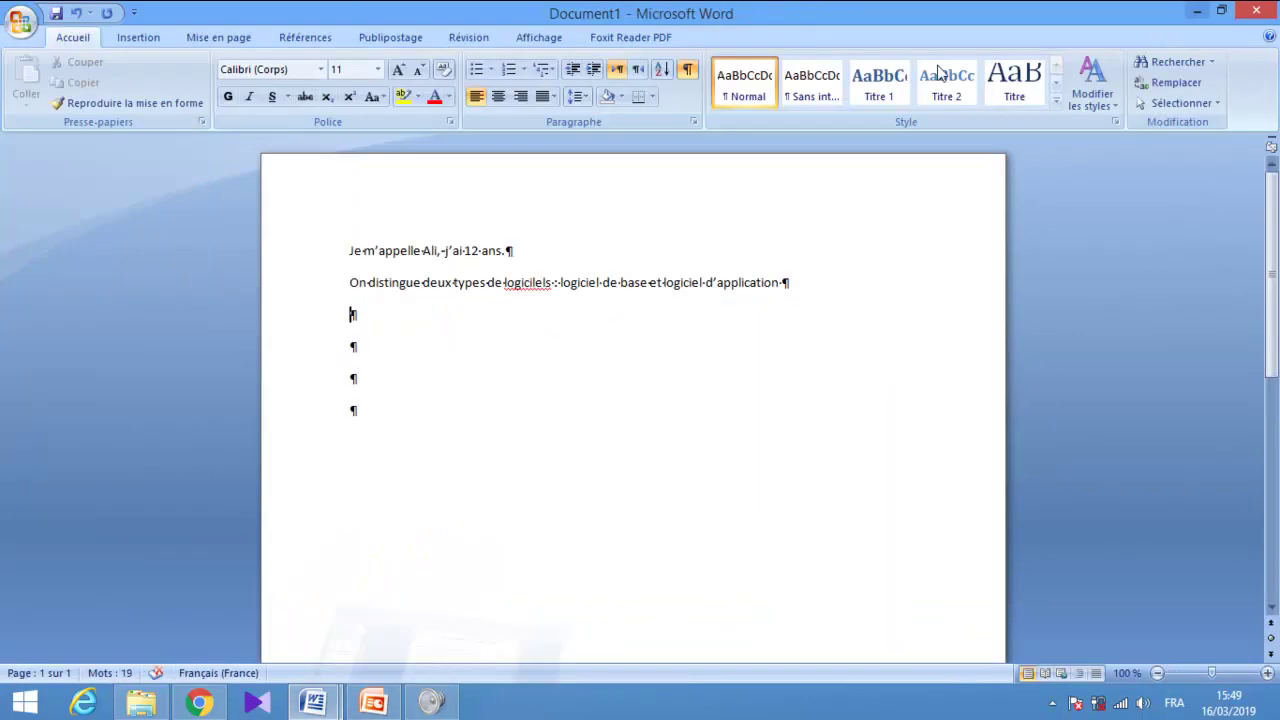
Save the document to the desktop (Bureau) under the name "test" as type Document Word, and show the desktop.
left_click(20, 20)
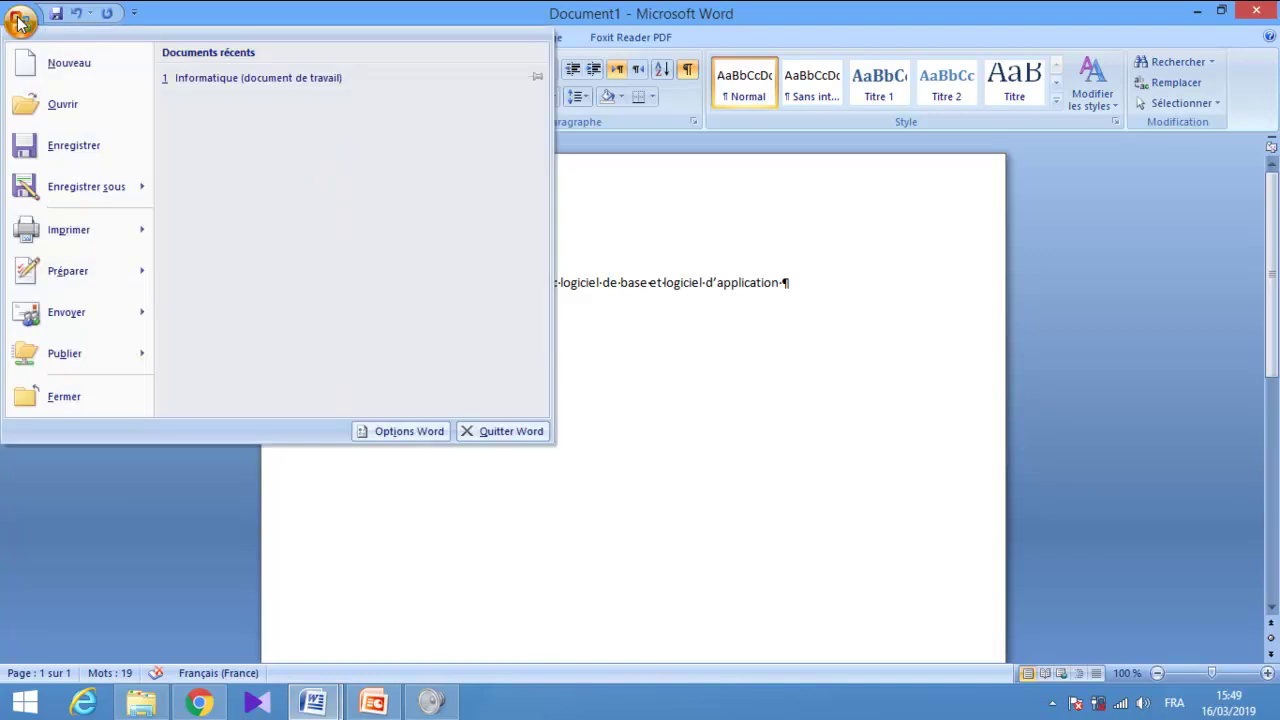
left_click(80, 145)
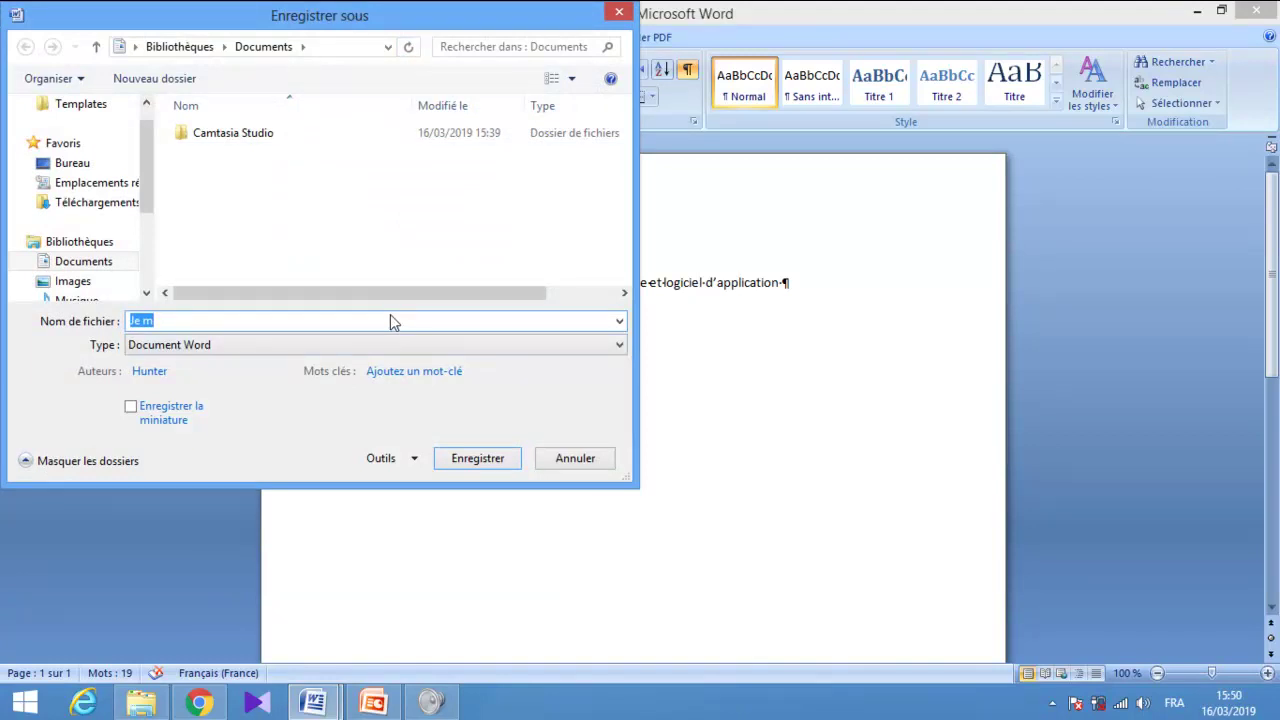
left_click(220, 324)
key("ctrl+a")
type("test")
left_click(100, 163)
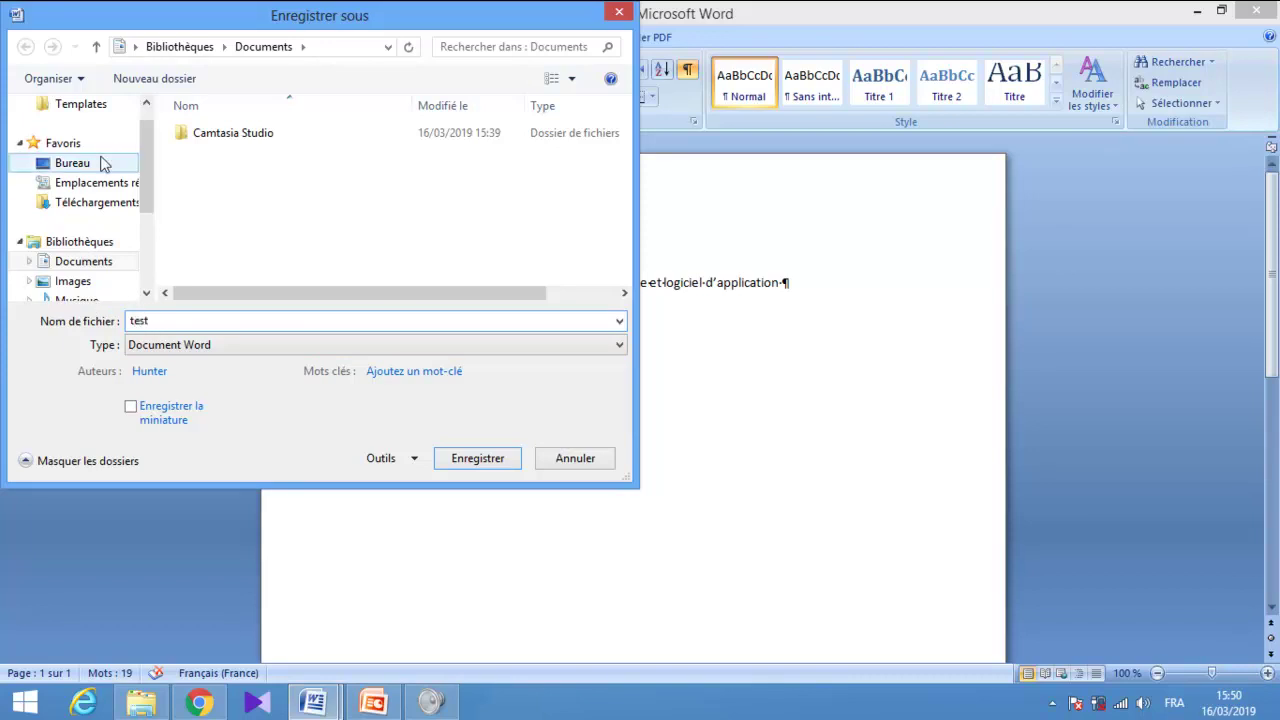
left_click(390, 345)
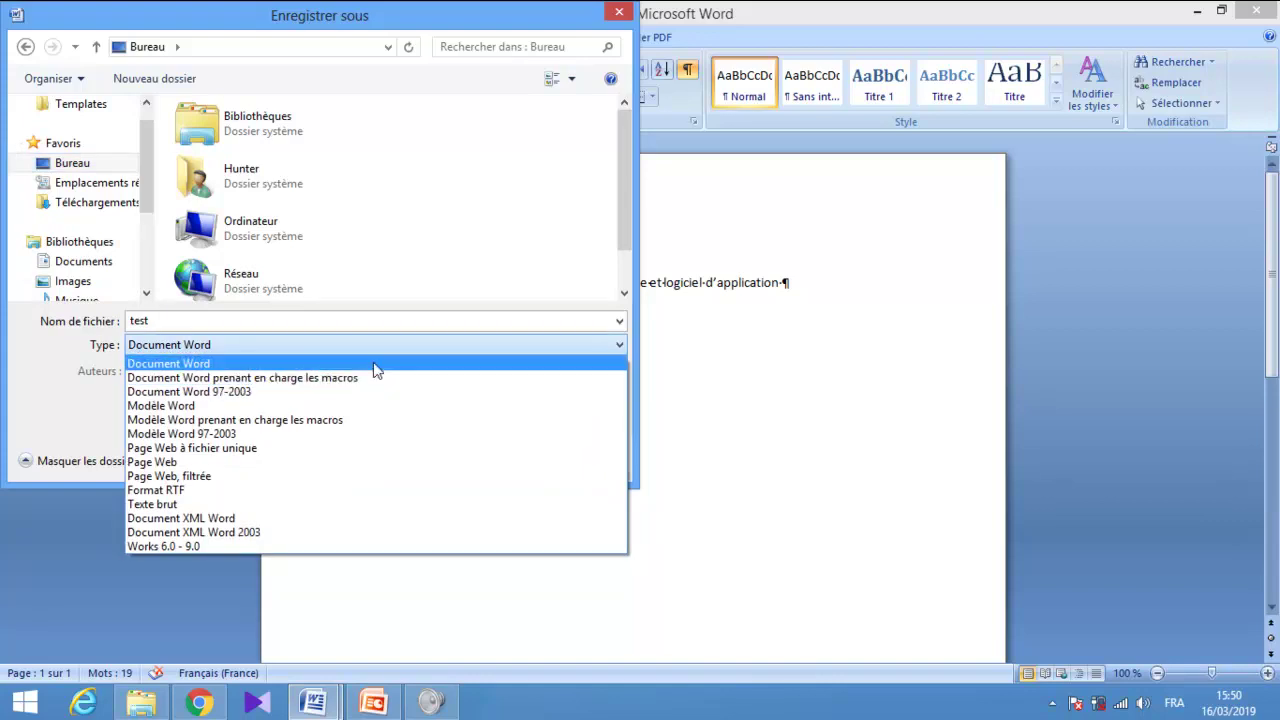
left_click(373, 364)
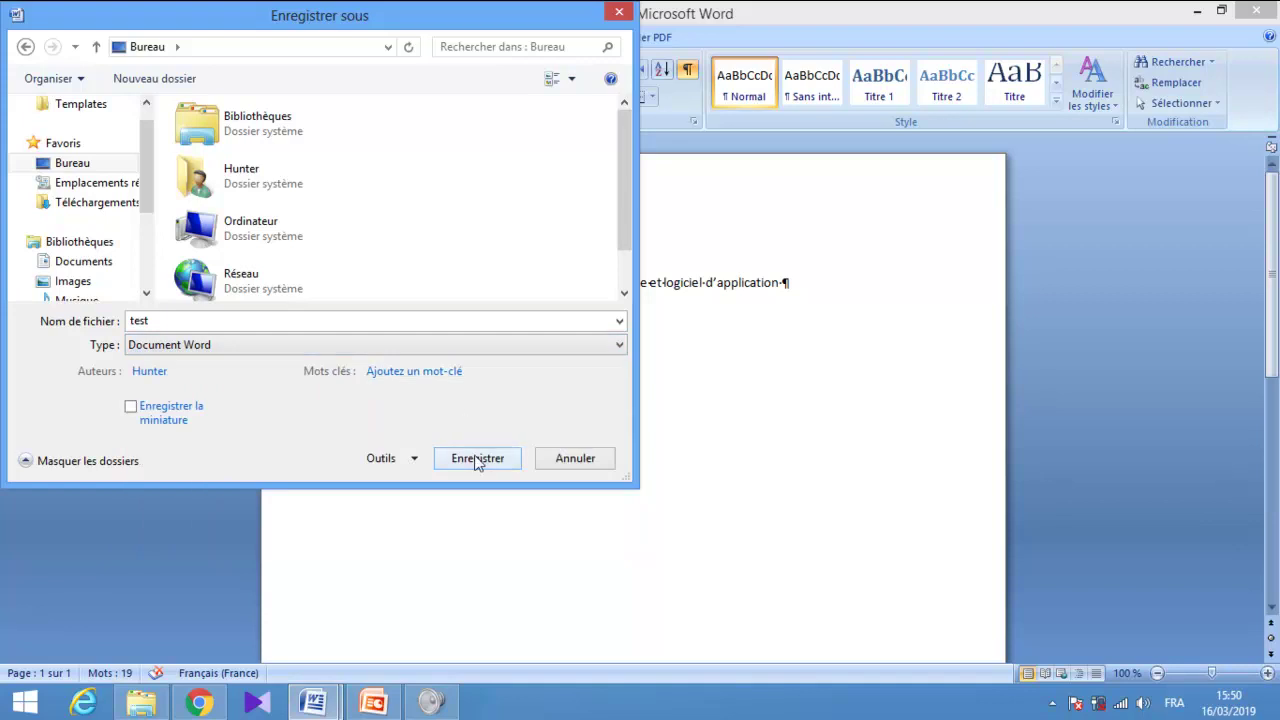
left_click(477, 459)
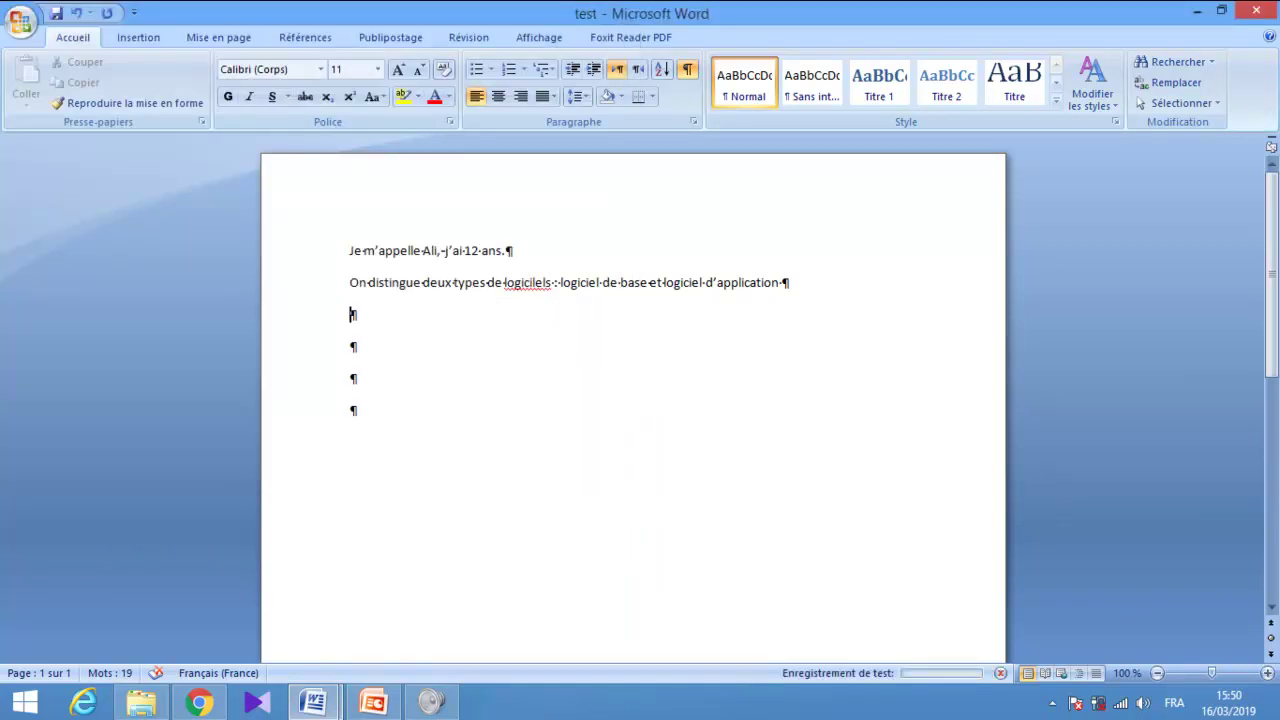
left_click(1276, 706)
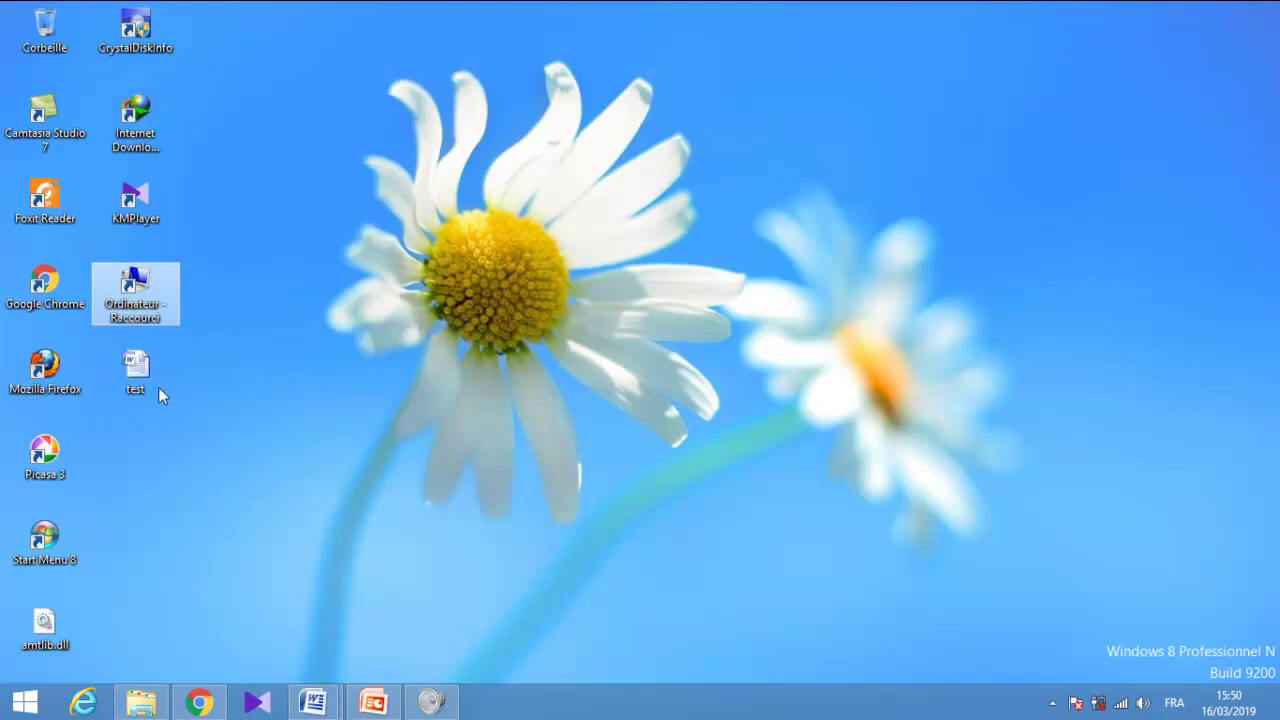
Switch to PowerPoint and review the lesson summary and "Evaluation" slides after the document-saving slide.
left_click(385, 699)
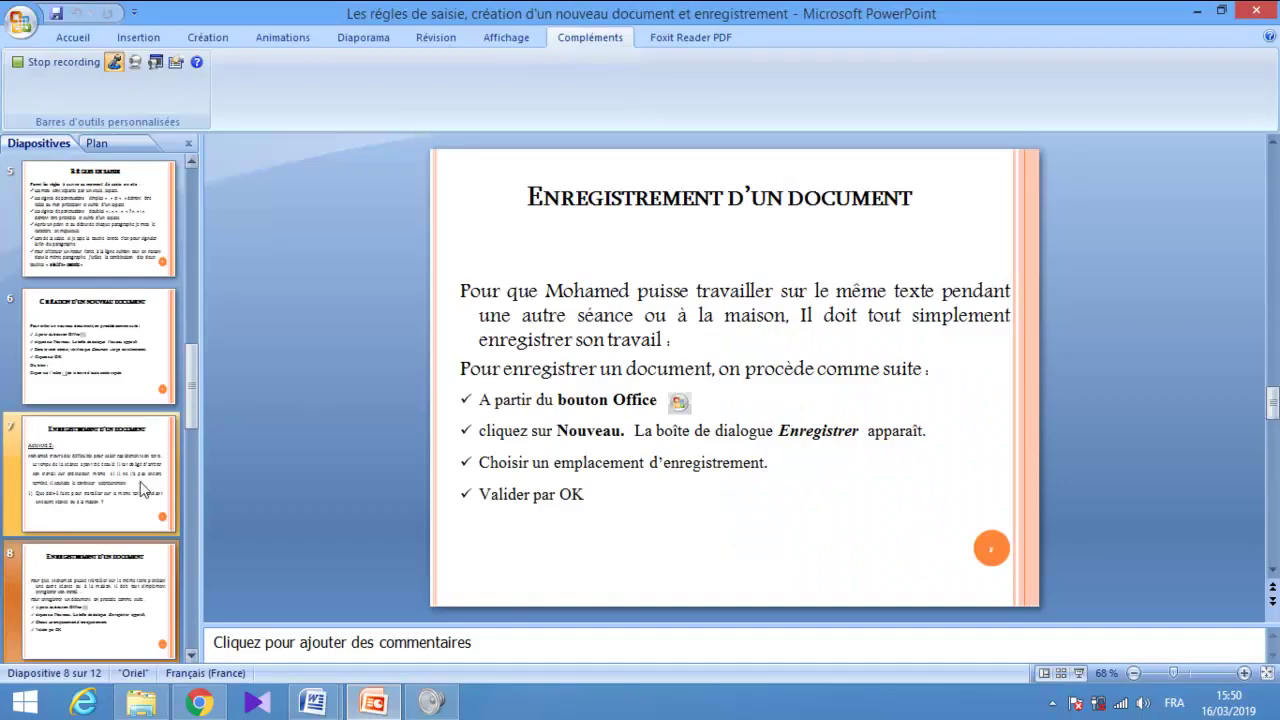
scroll(390, 512, "down", 2)
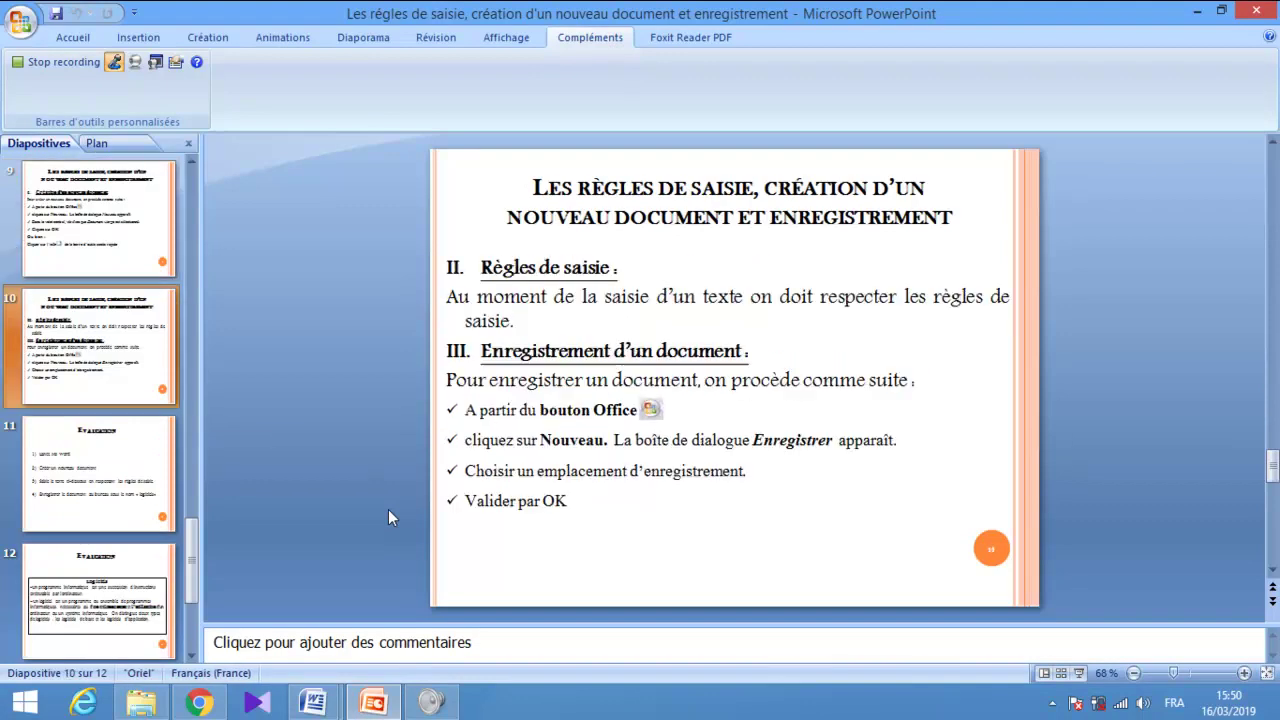
scroll(389, 511, "down", 1)
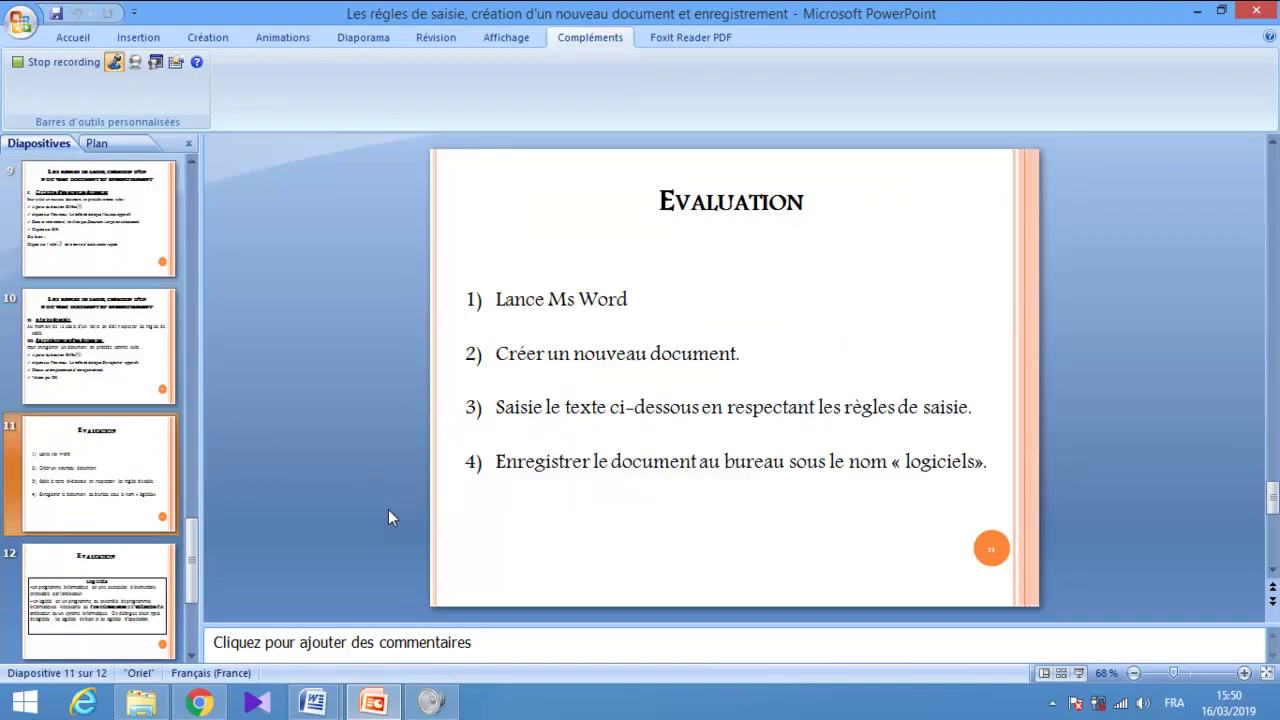
scroll(388, 517, "up", 1)
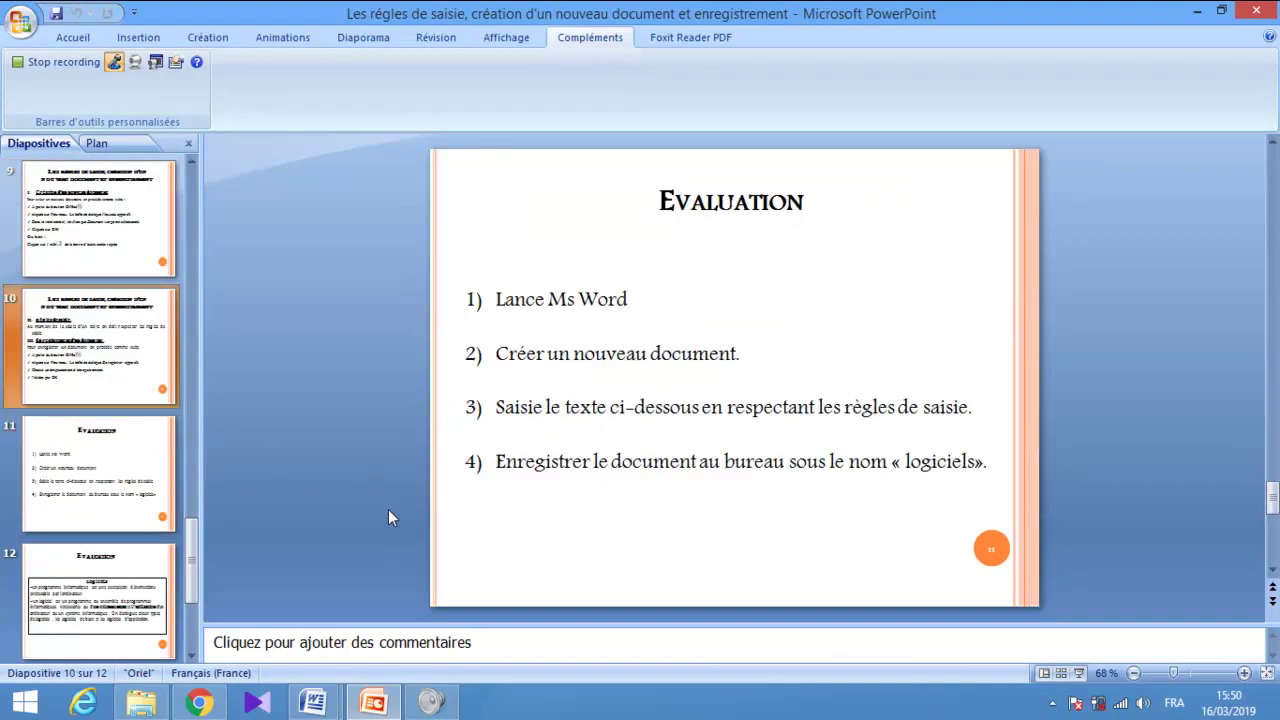